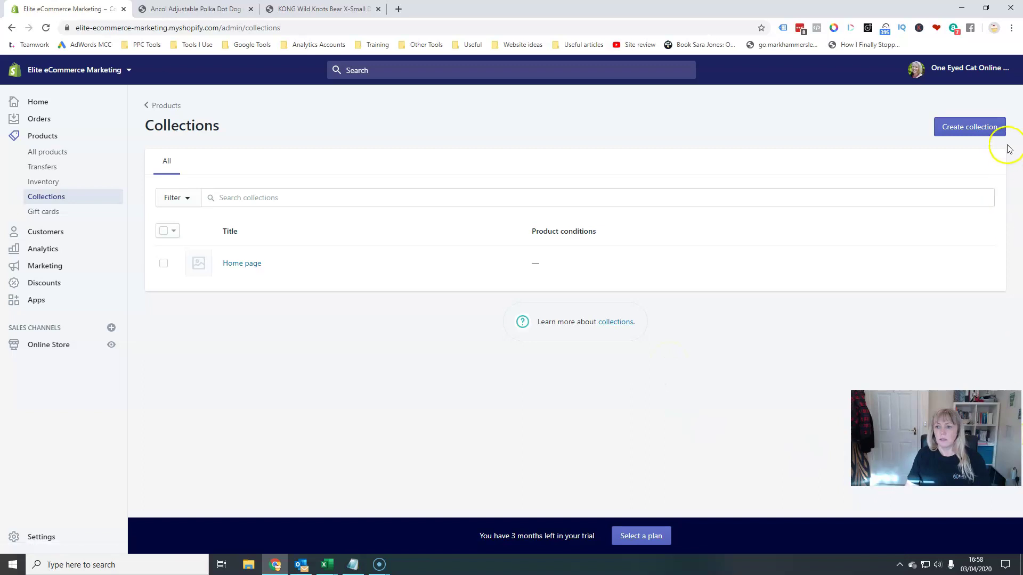
# Create a new collection and title it "Dog Collars & Leads", leaving the description empty.
pyautogui.click(971, 126)
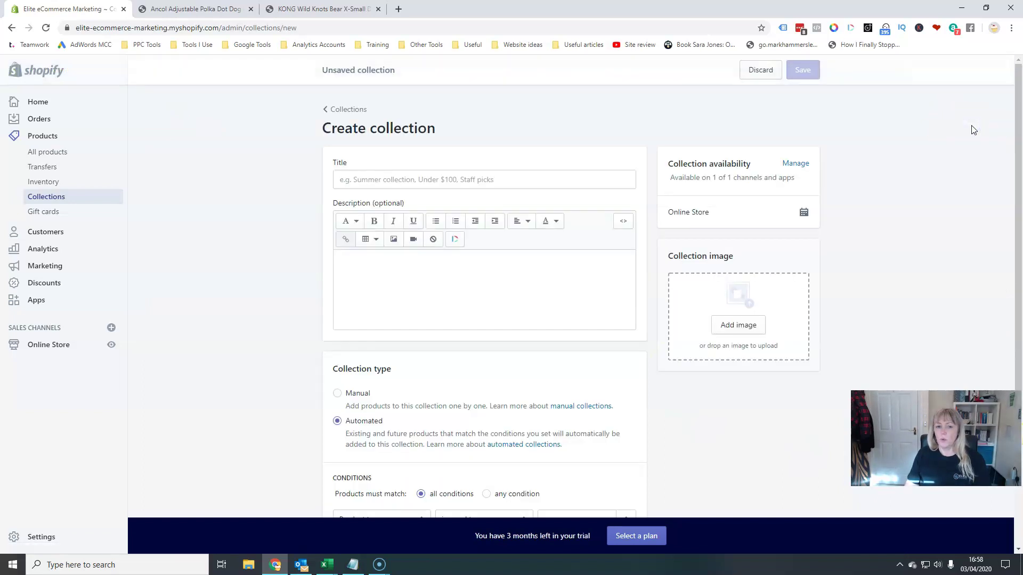
pyautogui.click(376, 180)
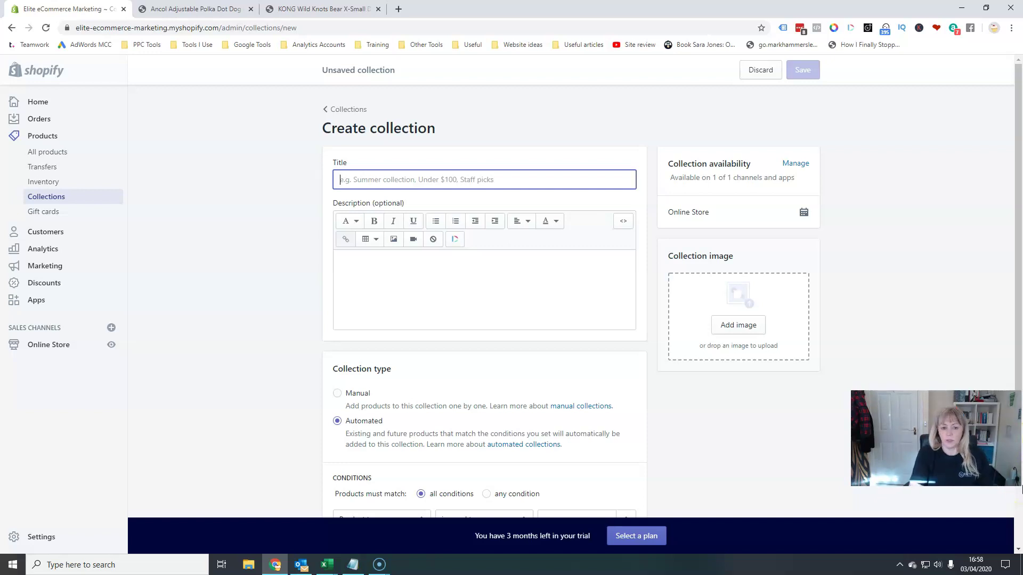
pyautogui.write('Dog Collar')
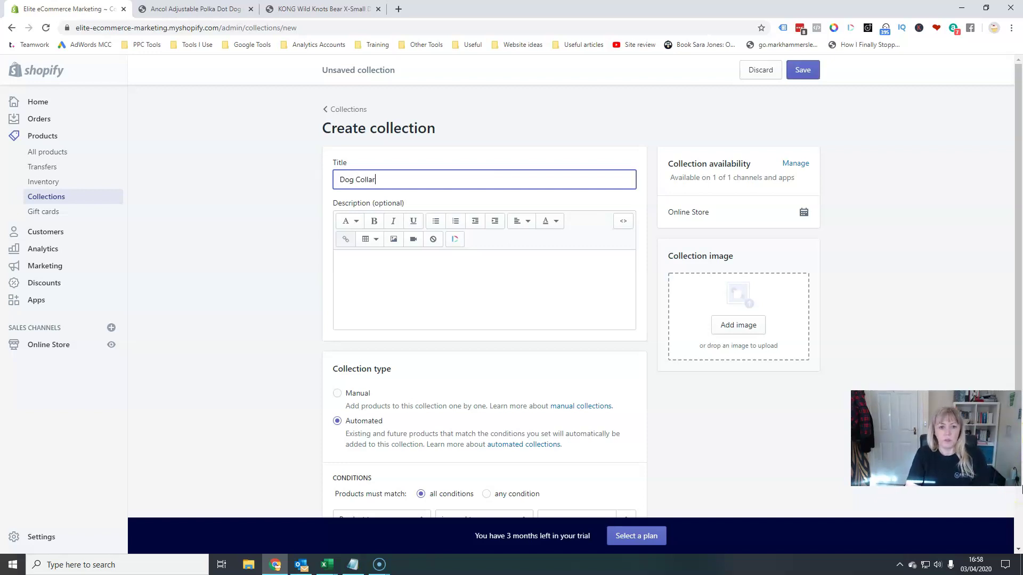
pyautogui.write('s & La')
pyautogui.write('ads')
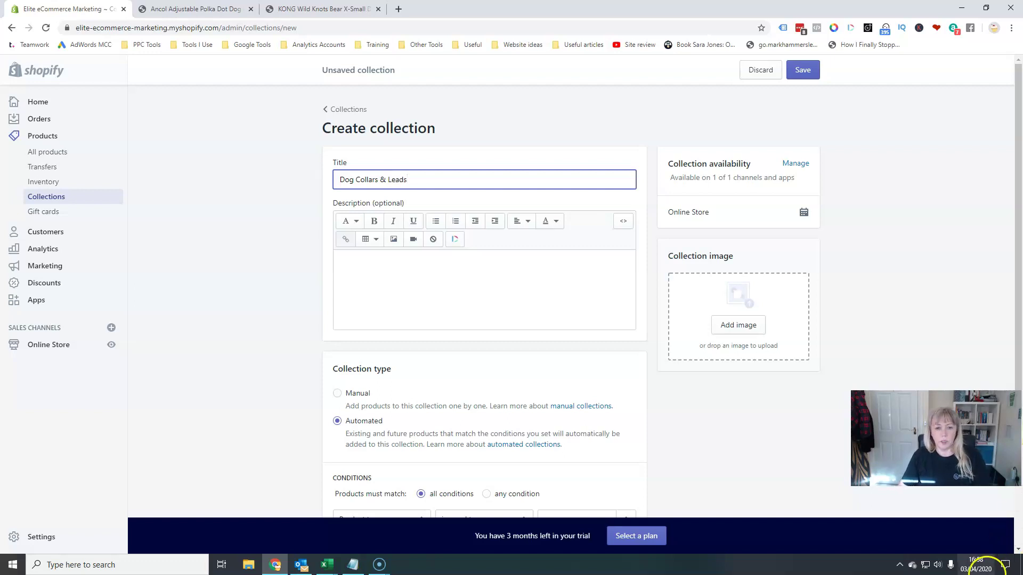
pyautogui.click(342, 302)
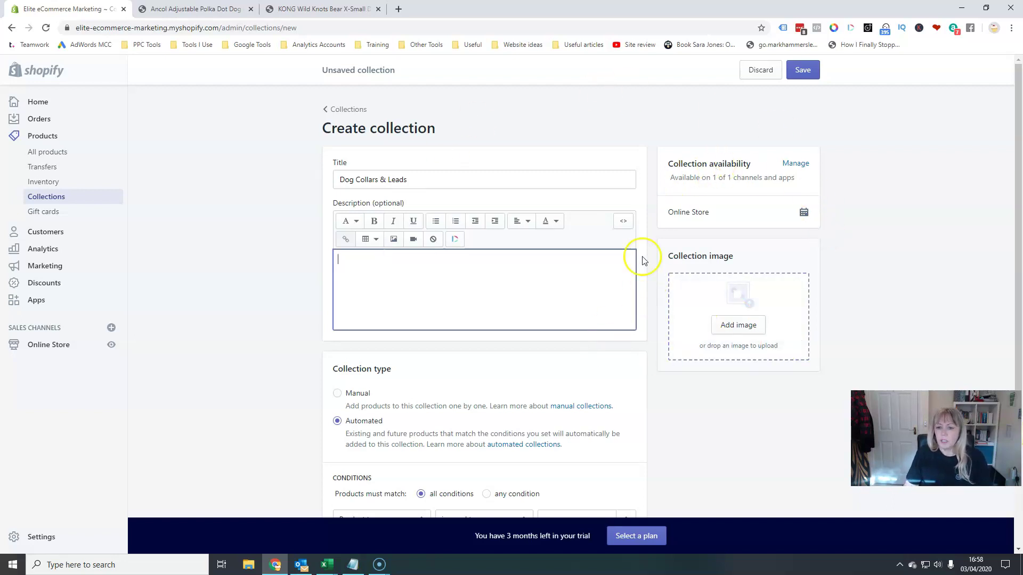
# Add the image category-collar-leads500 from the 0 Store Files folder as the collection image.
pyautogui.click(744, 331)
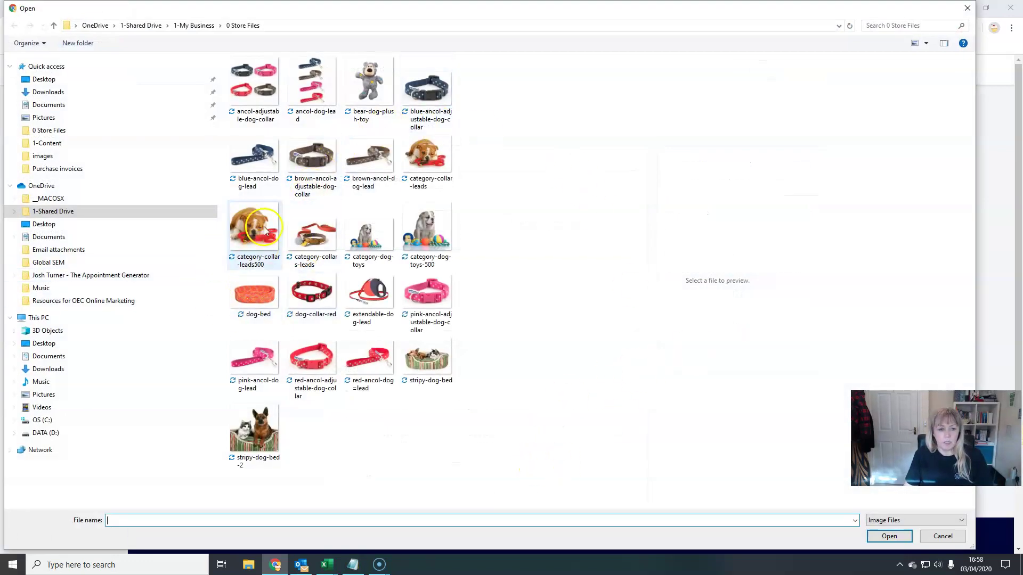
pyautogui.click(239, 226)
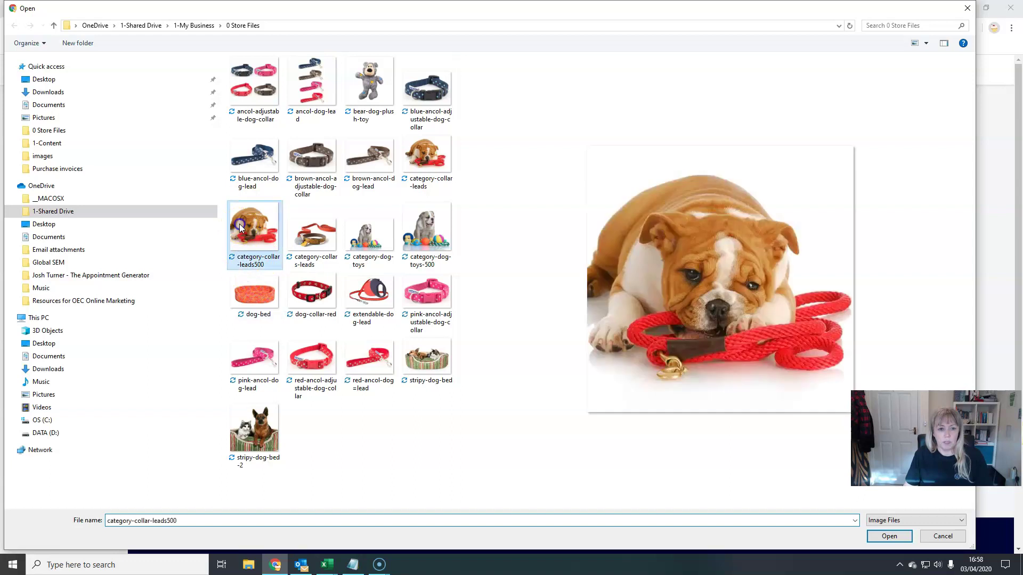
pyautogui.click(889, 536)
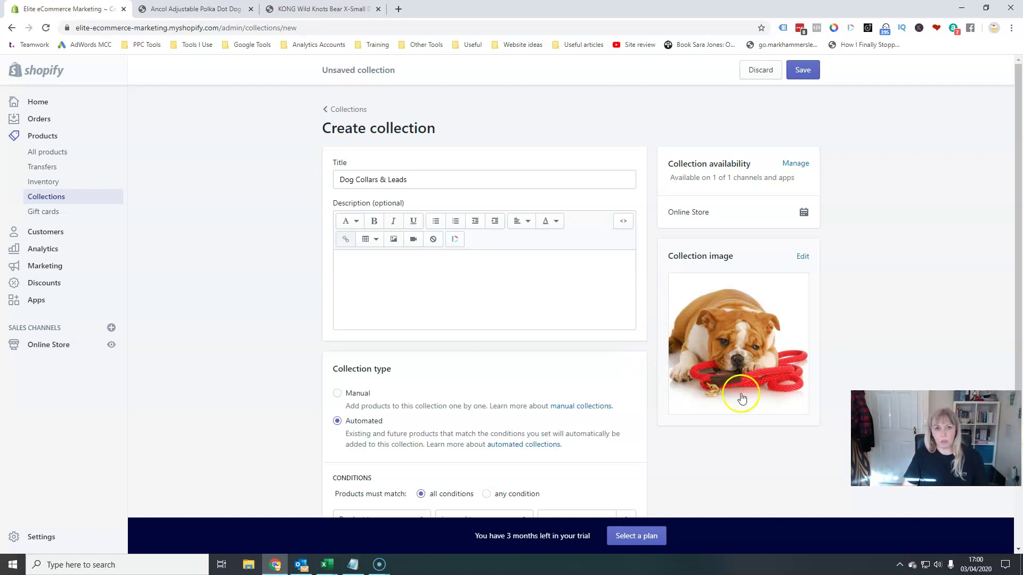
pyautogui.scroll(-2, 655, 434)
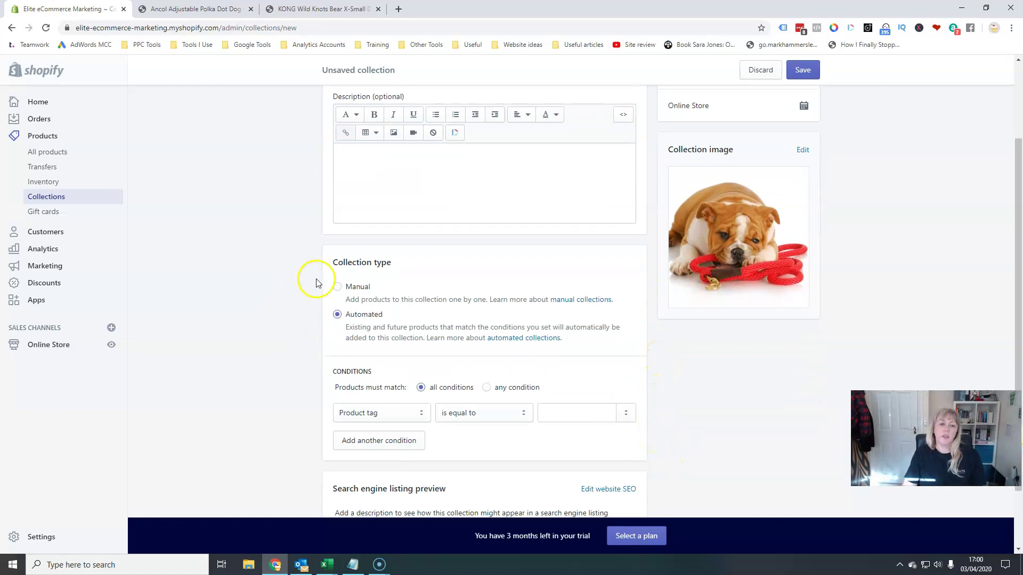
pyautogui.click(337, 286)
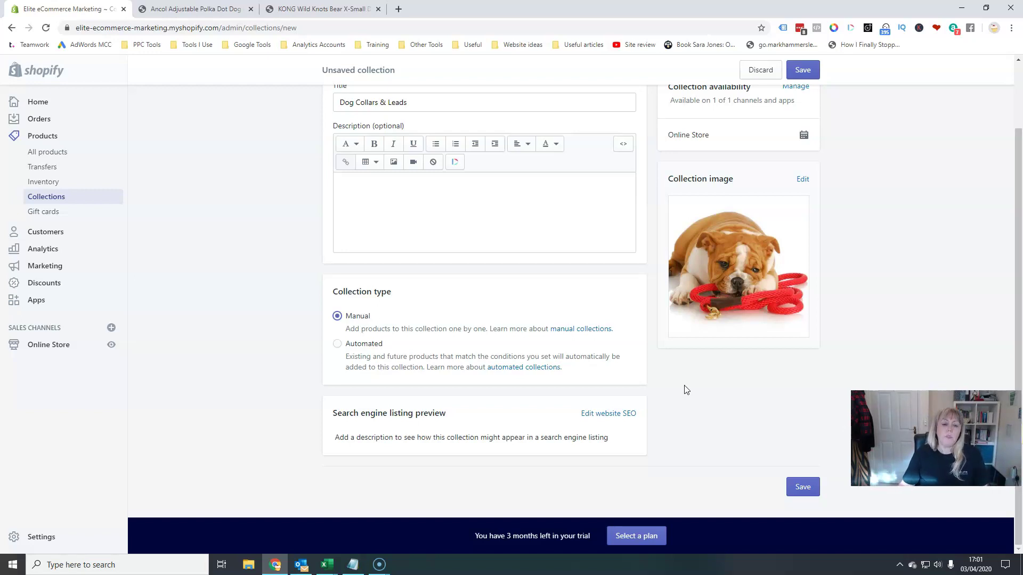
pyautogui.click(336, 347)
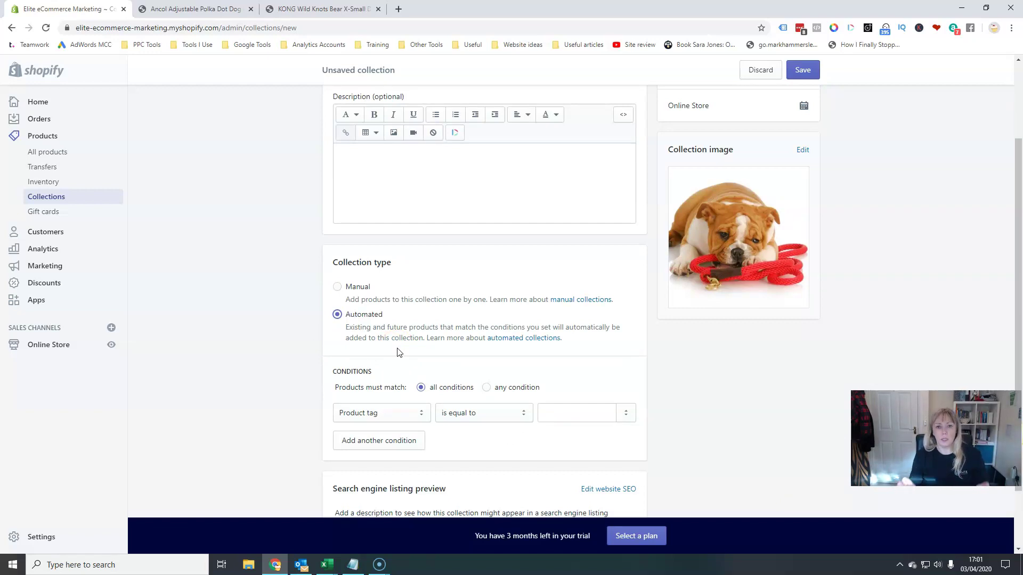
# Set the automated collection's first condition to Product type is equal to Dog Collar.
pyautogui.scroll(-2, 399, 337)
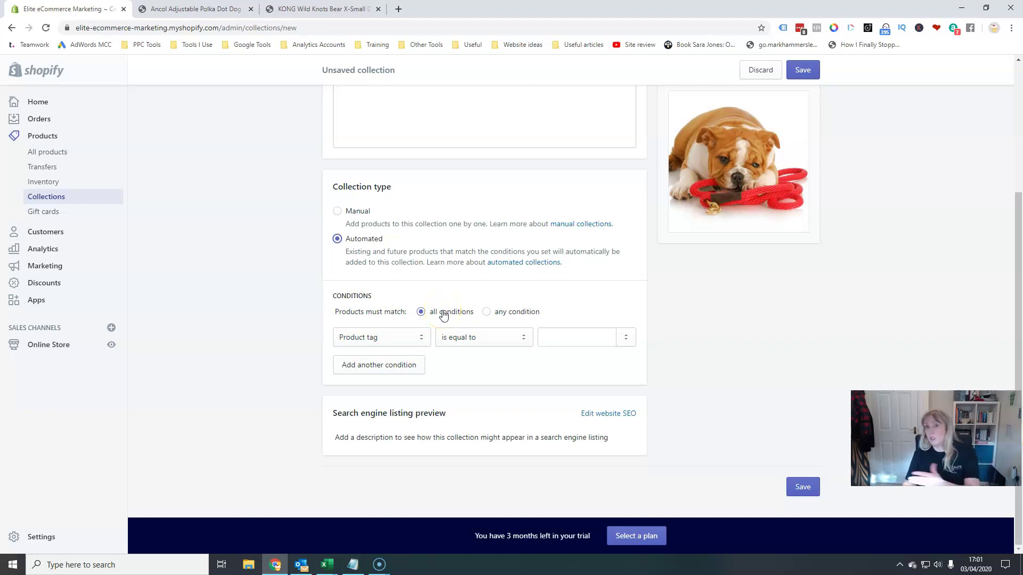
pyautogui.click(419, 336)
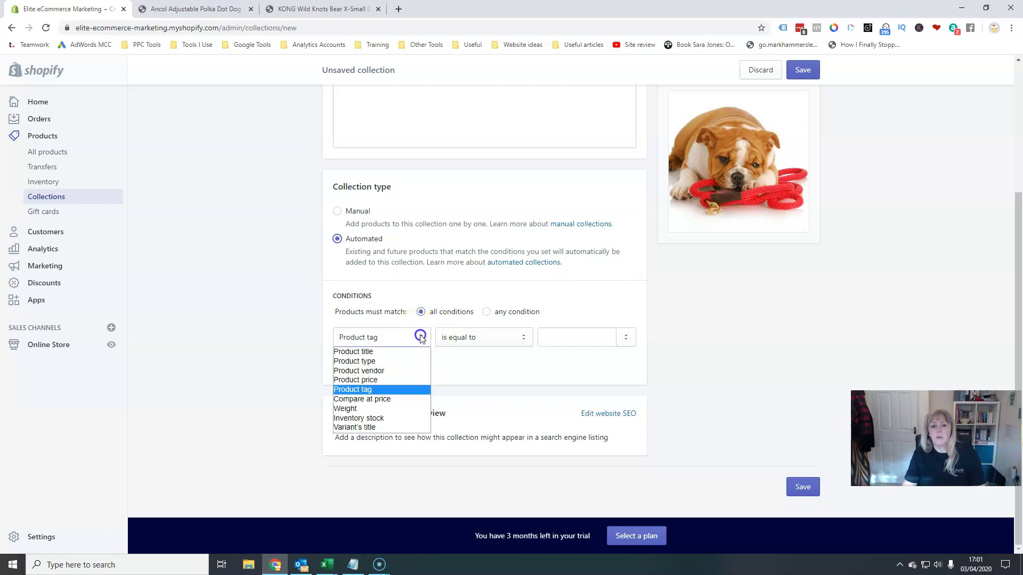
pyautogui.click(370, 362)
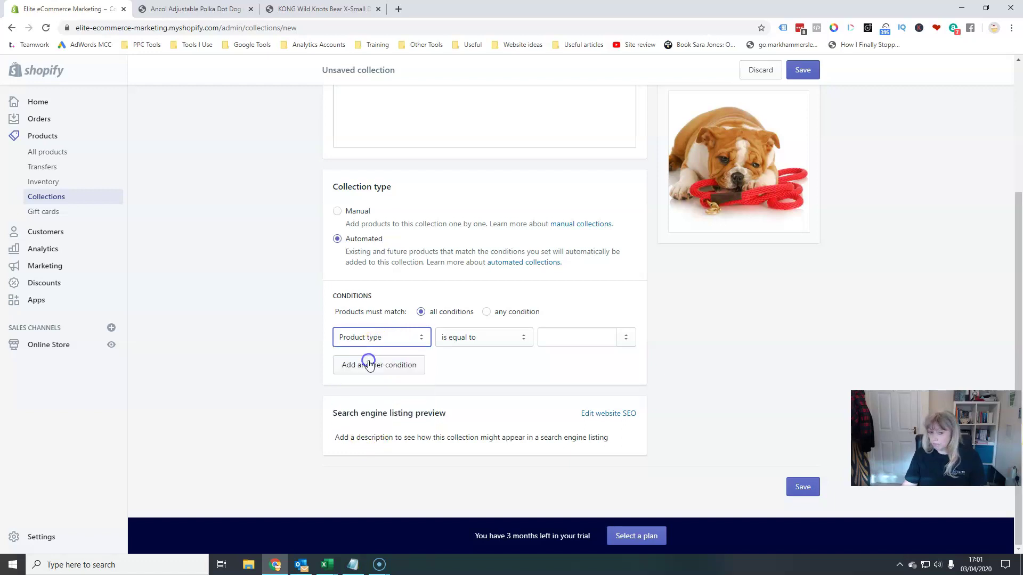
pyautogui.click(525, 339)
pyautogui.click(503, 354)
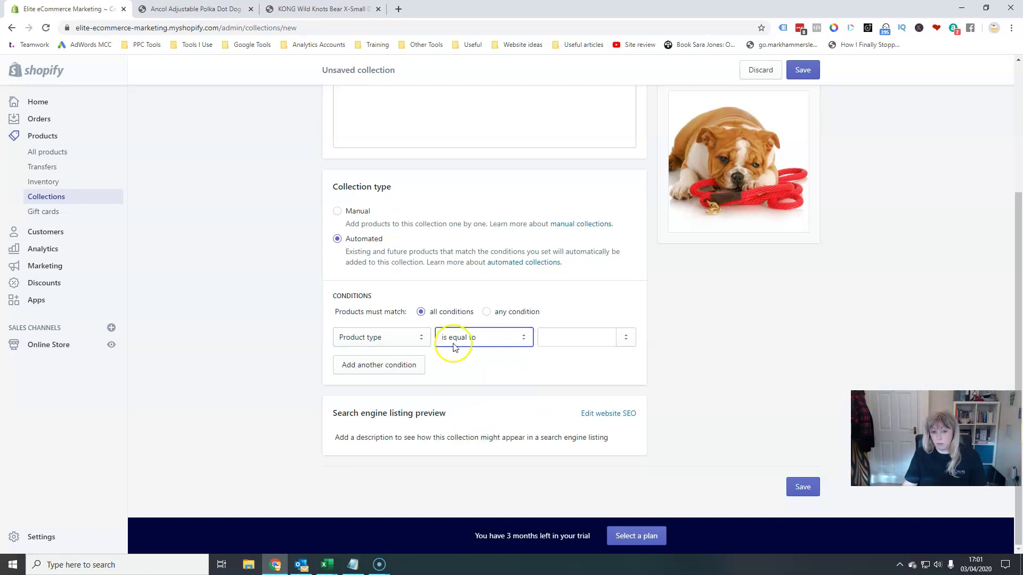
pyautogui.click(627, 339)
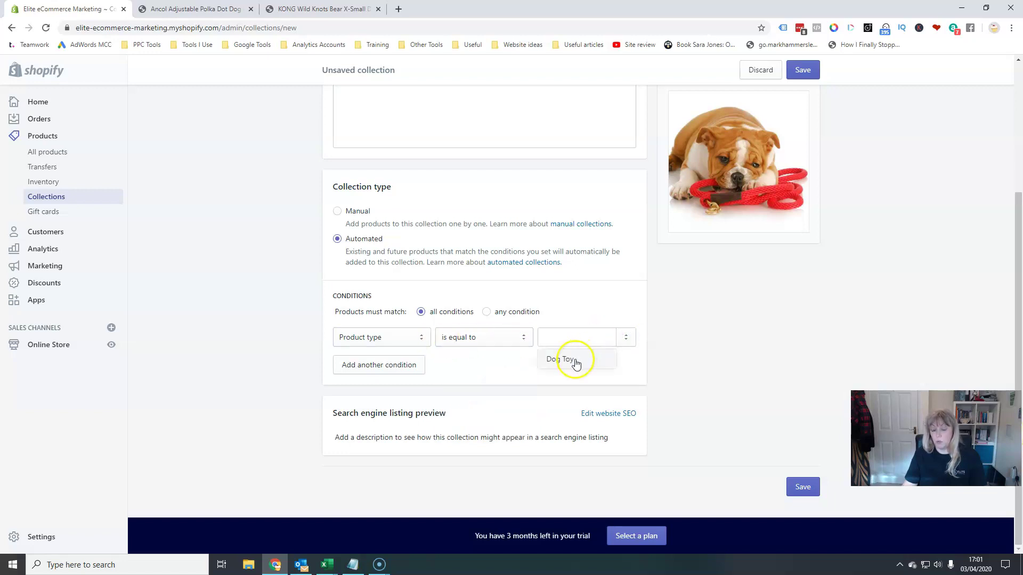
pyautogui.doubleClick(575, 378)
pyautogui.click(579, 338)
pyautogui.write('Dog Collar')
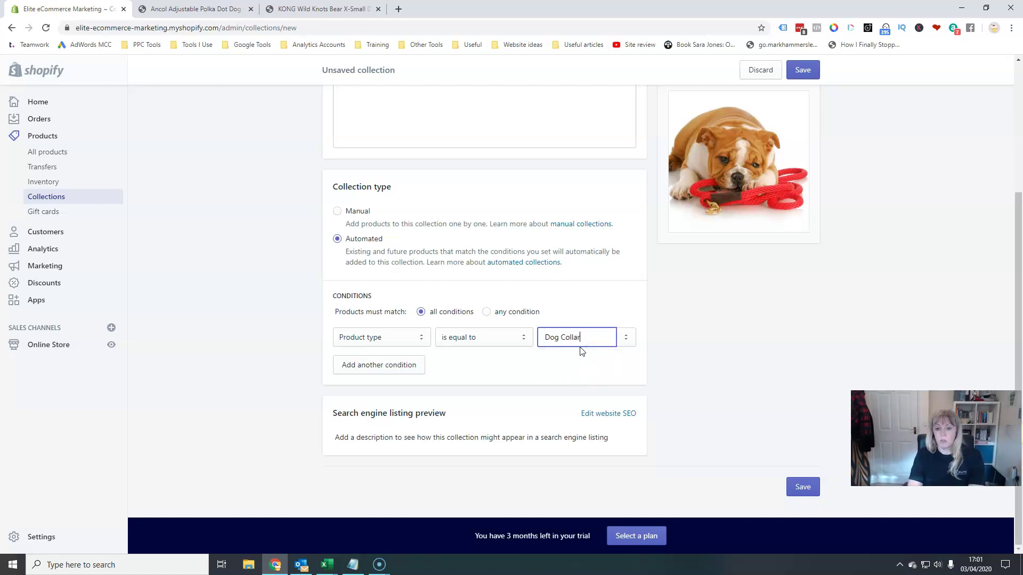
pyautogui.press('Tab')
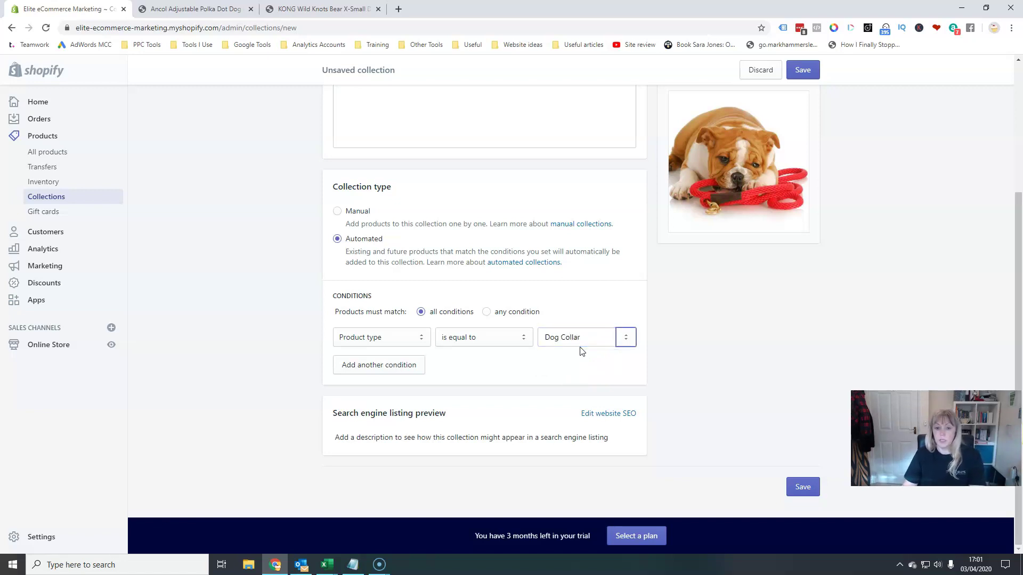
# Make products match any condition and add a second condition, Product type is equal to Dog Lead.
pyautogui.click(487, 313)
pyautogui.click(386, 366)
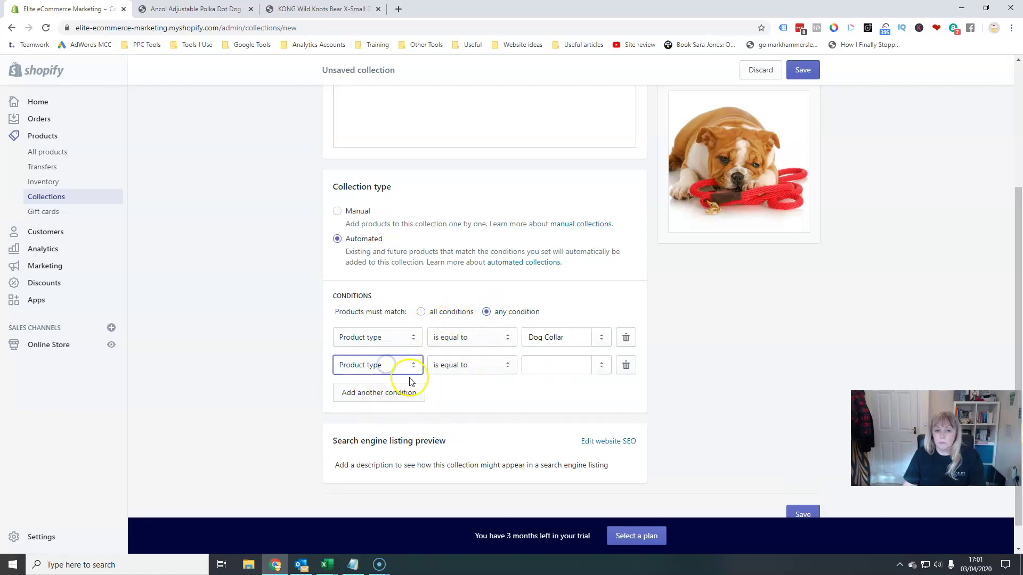
pyautogui.click(552, 364)
pyautogui.write('Dog Lead')
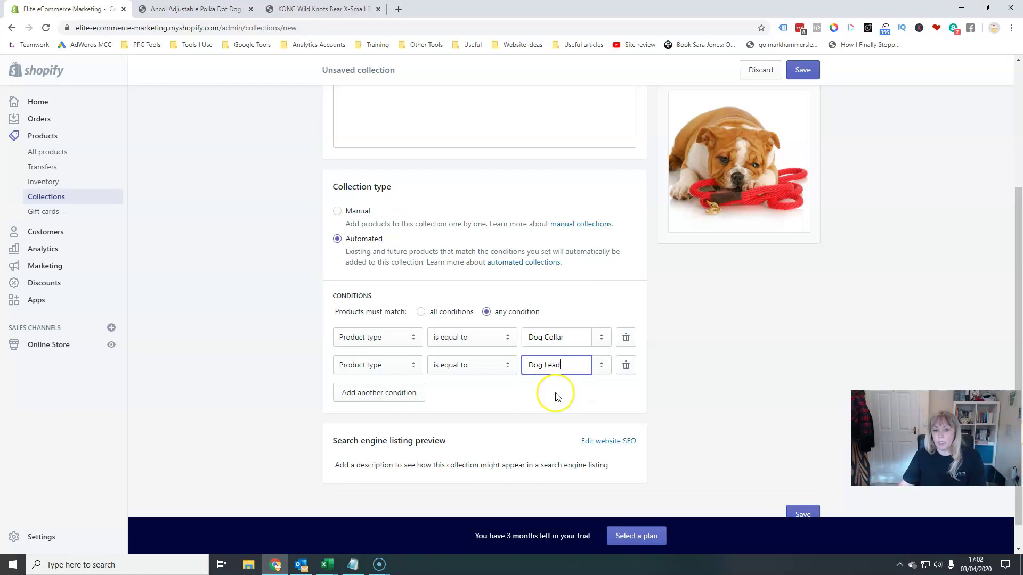
pyautogui.press('Tab')
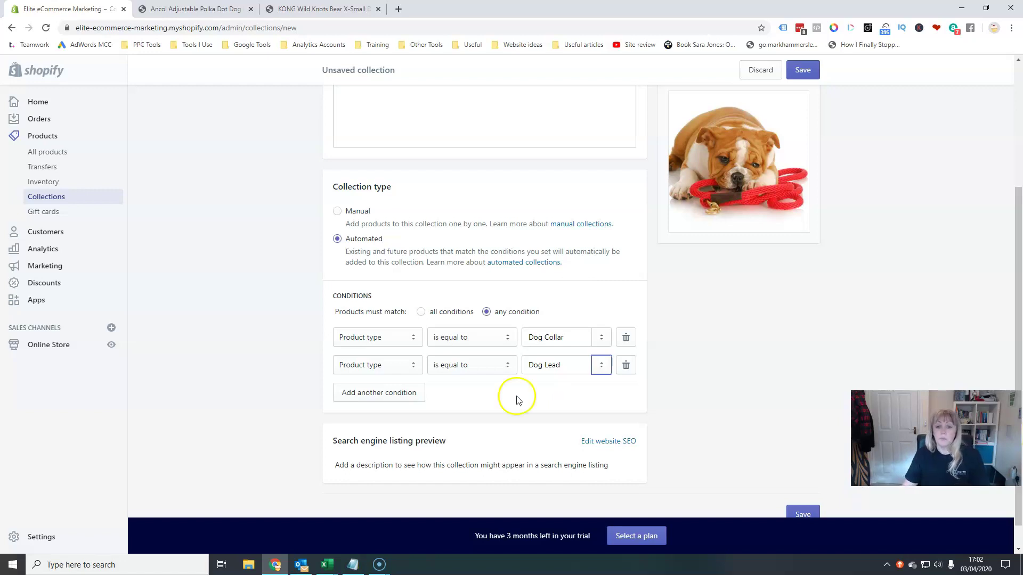
pyautogui.click(400, 393)
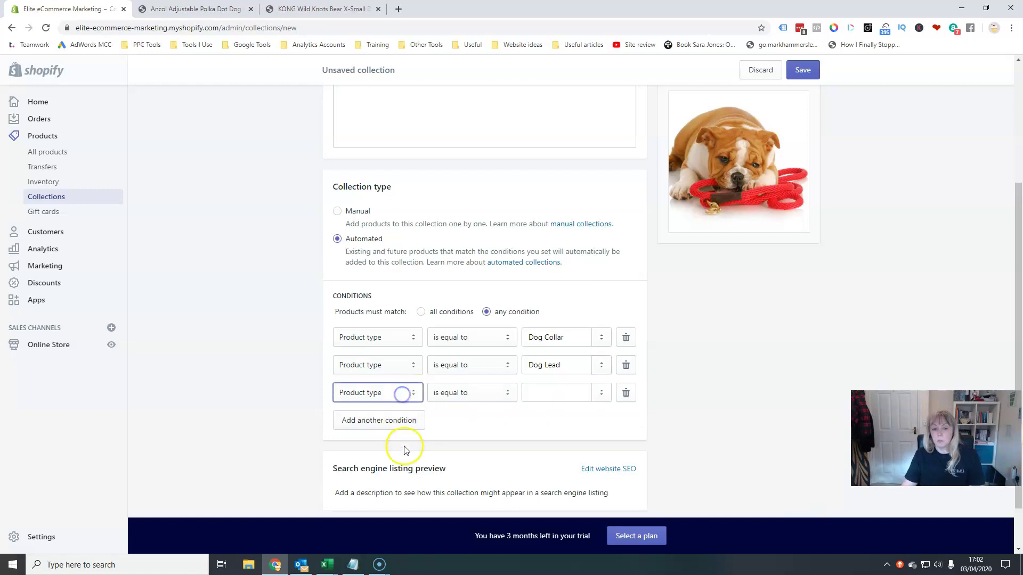
pyautogui.click(413, 393)
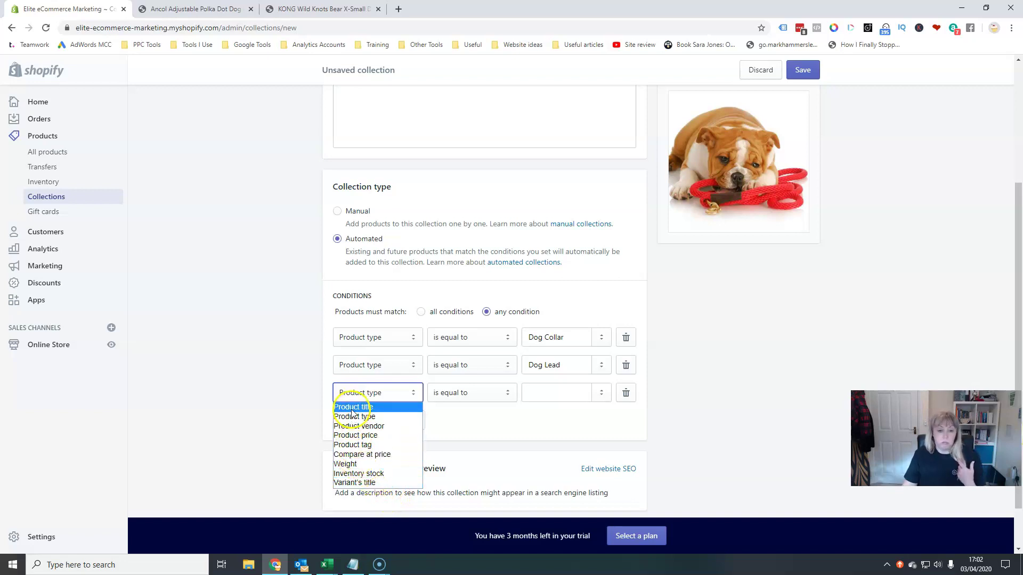
pyautogui.click(383, 430)
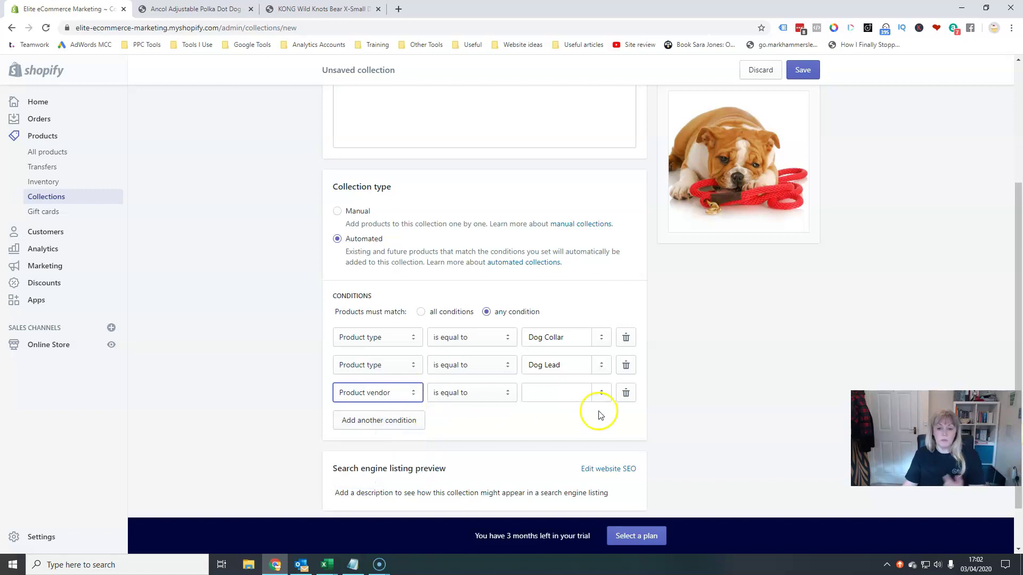
pyautogui.click(626, 393)
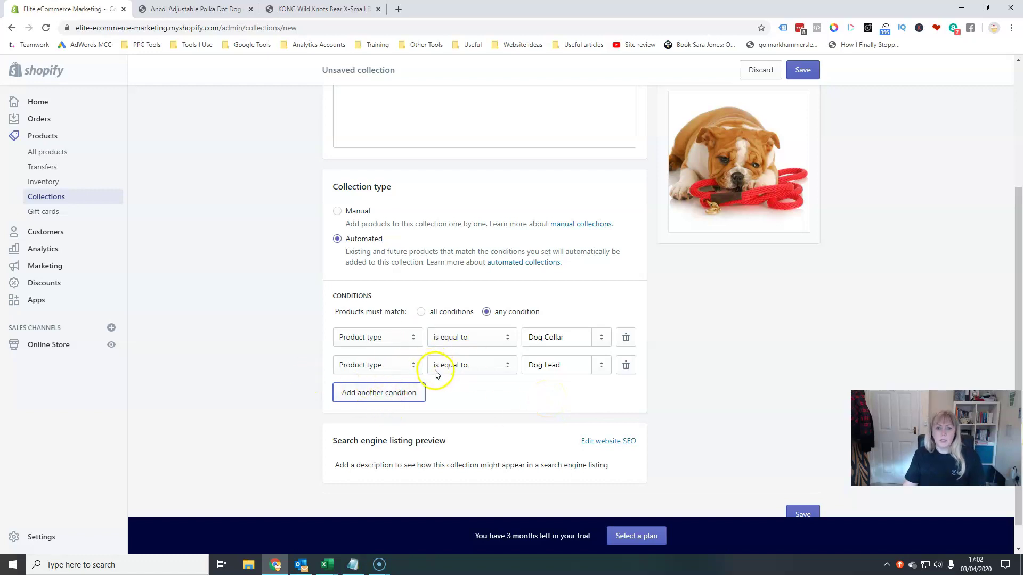
pyautogui.click(415, 367)
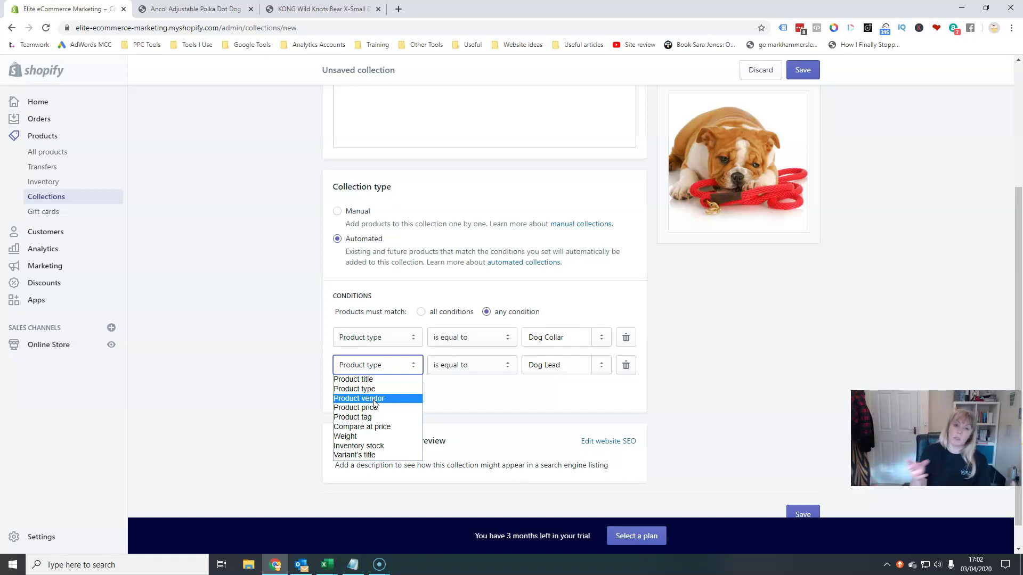
pyautogui.click(421, 389)
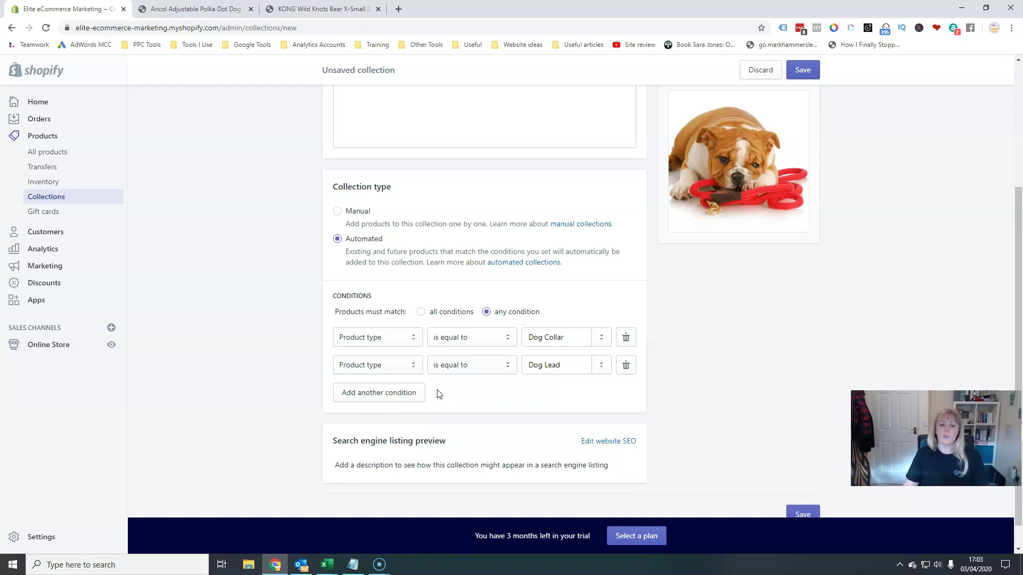
# Open the collection's search engine listing for editing, review its page title, description and URL fields, and save the collection.
pyautogui.scroll(-1, 476, 441)
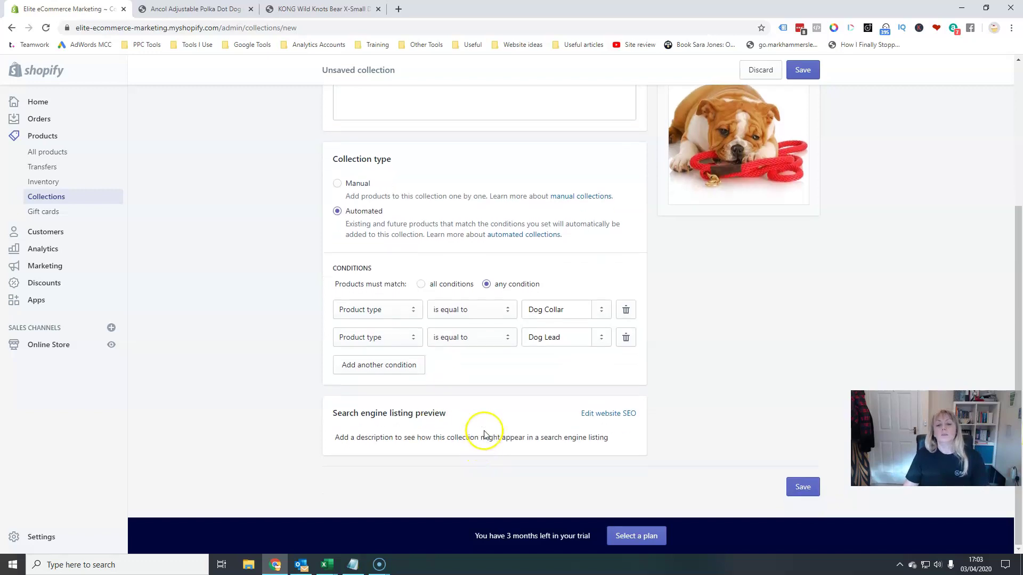
pyautogui.click(499, 419)
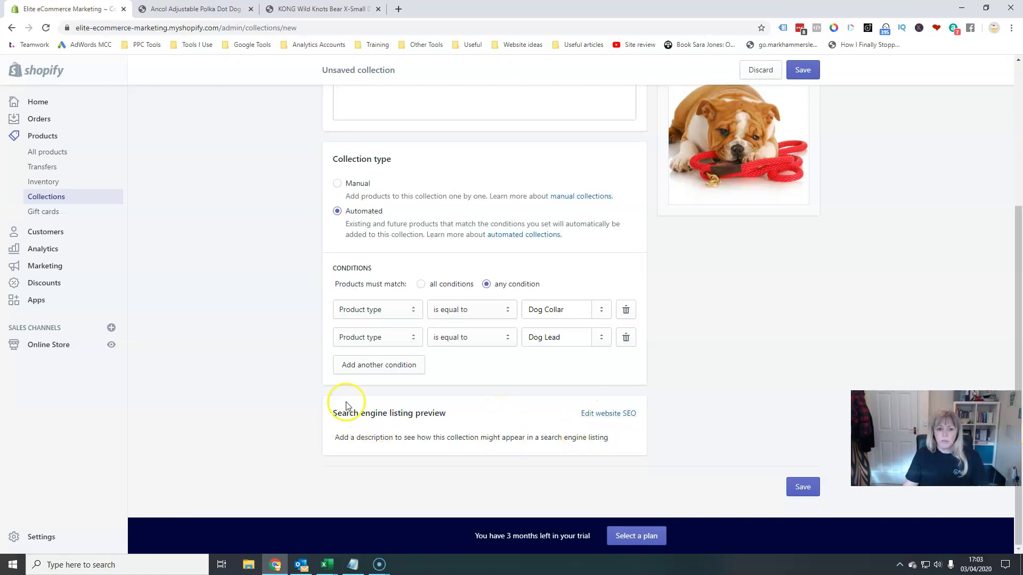
pyautogui.click(618, 414)
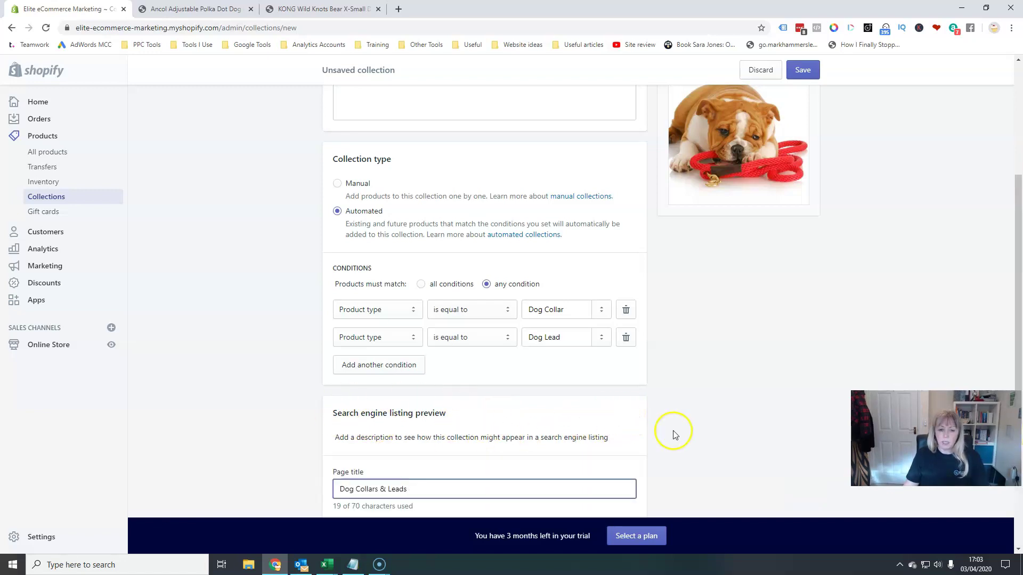
pyautogui.scroll(-4, 673, 434)
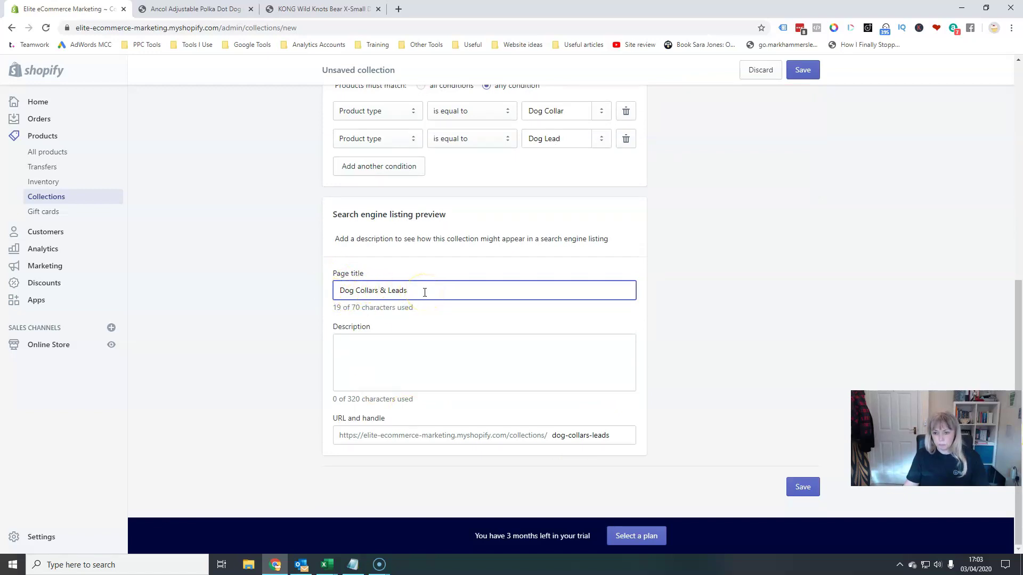
pyautogui.click(378, 354)
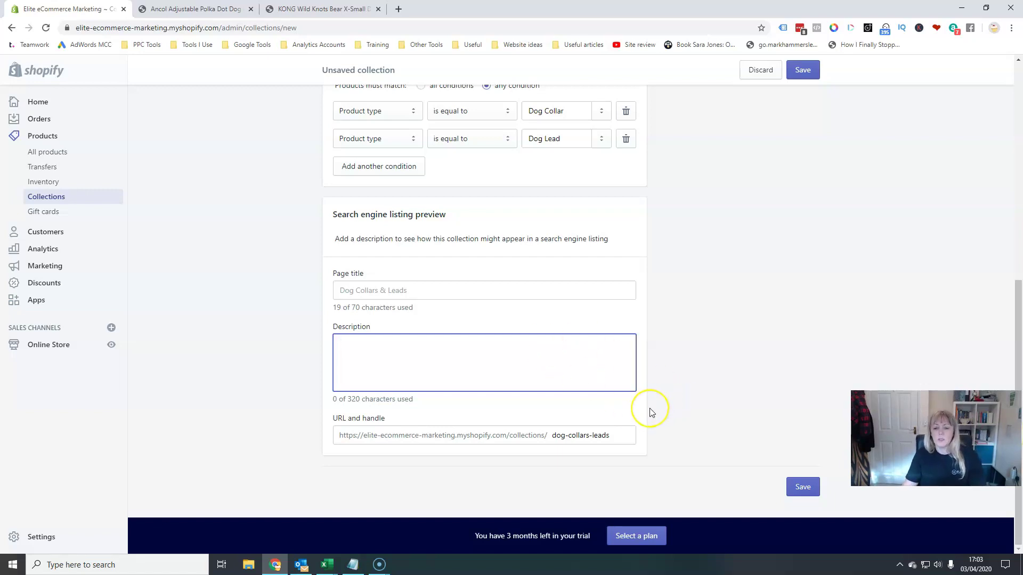
pyautogui.scroll(8, 651, 411)
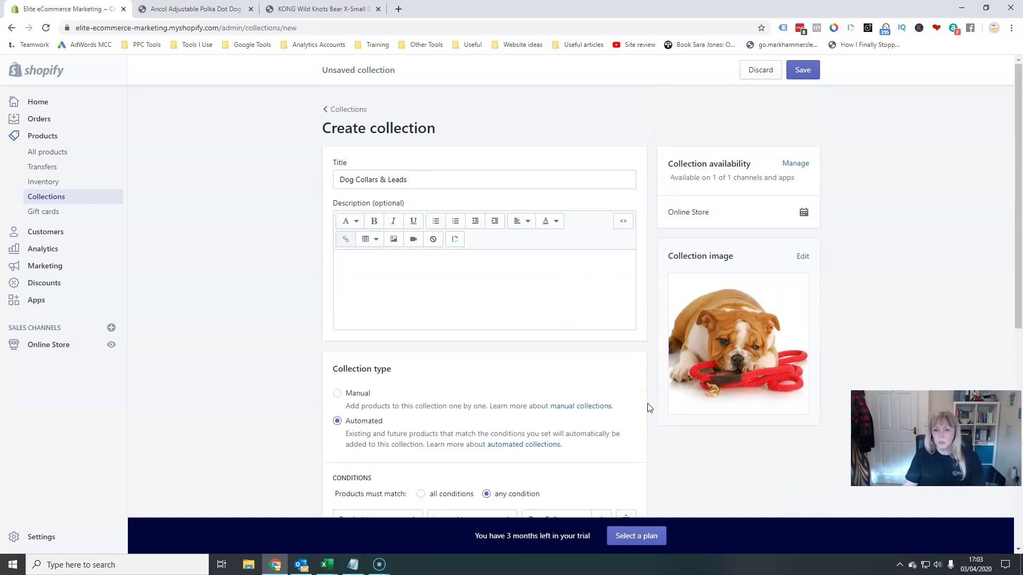
pyautogui.click(802, 70)
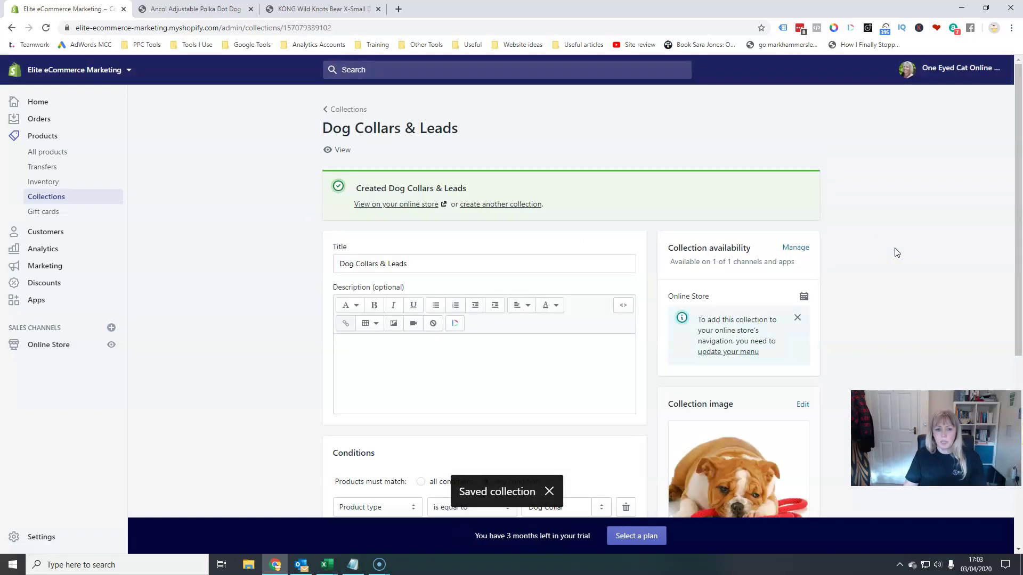
# Start another collection and title it Dog Toys.
pyautogui.click(517, 211)
pyautogui.click(368, 185)
pyautogui.write('Diy')
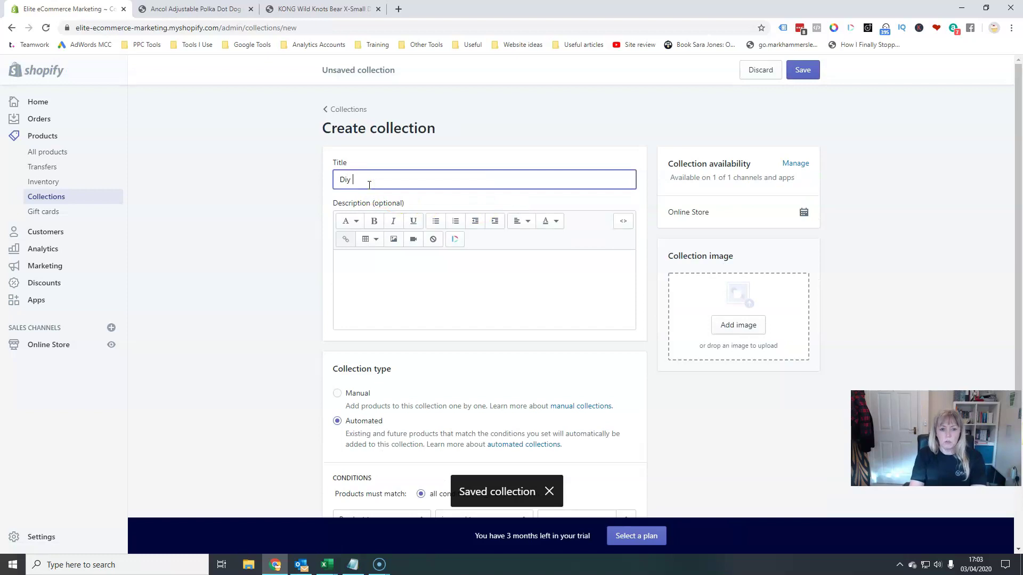
pyautogui.write(' Toy')
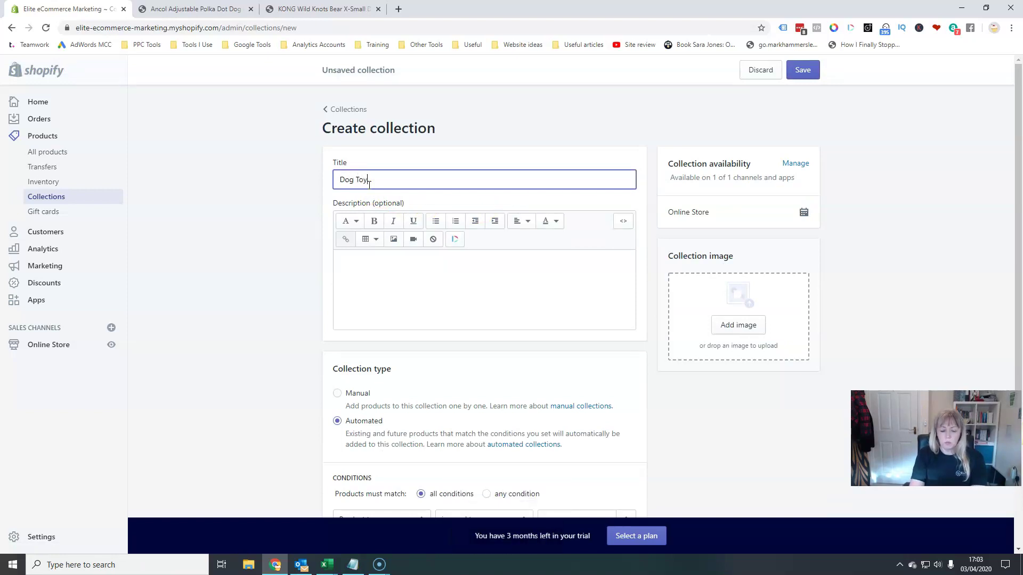
pyautogui.write('s')
# Add the image category-dog-toys-500 from the 0 Store Files folder as the collection image.
pyautogui.click(752, 331)
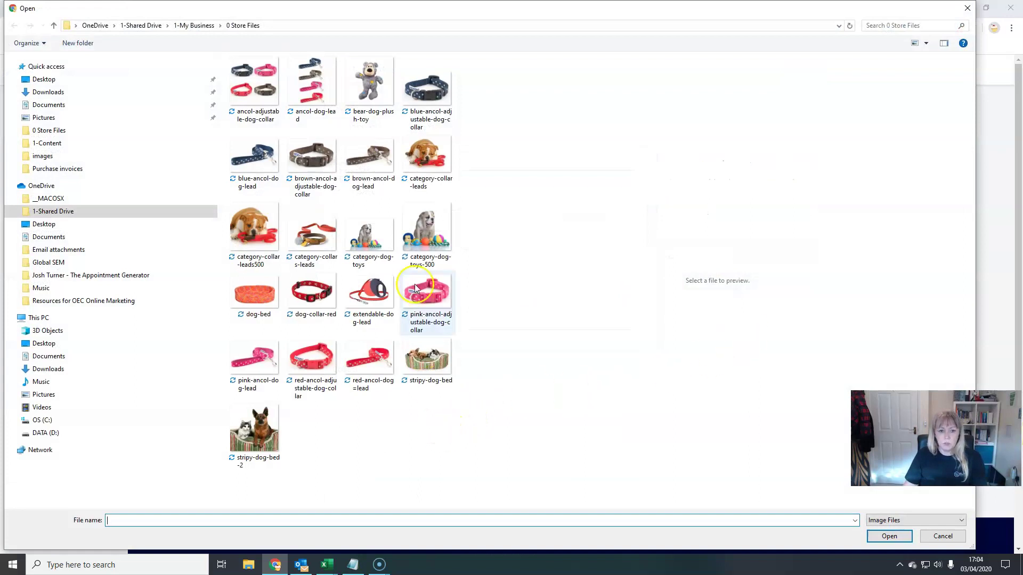
pyautogui.click(426, 228)
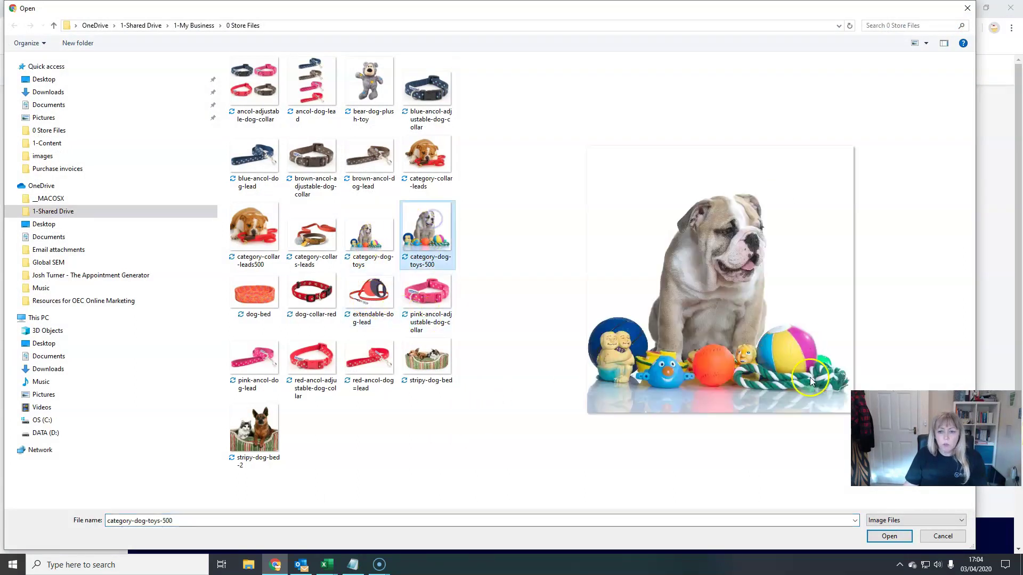
pyautogui.click(879, 540)
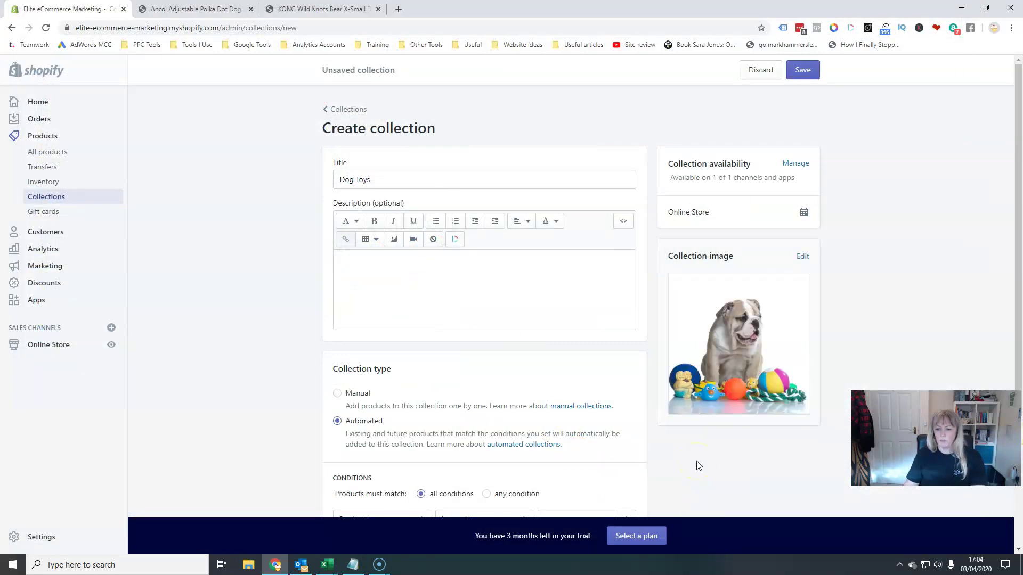
# Set the automated collection's condition to Product type is equal to Dog Toy and save the collection.
pyautogui.scroll(-2, 652, 418)
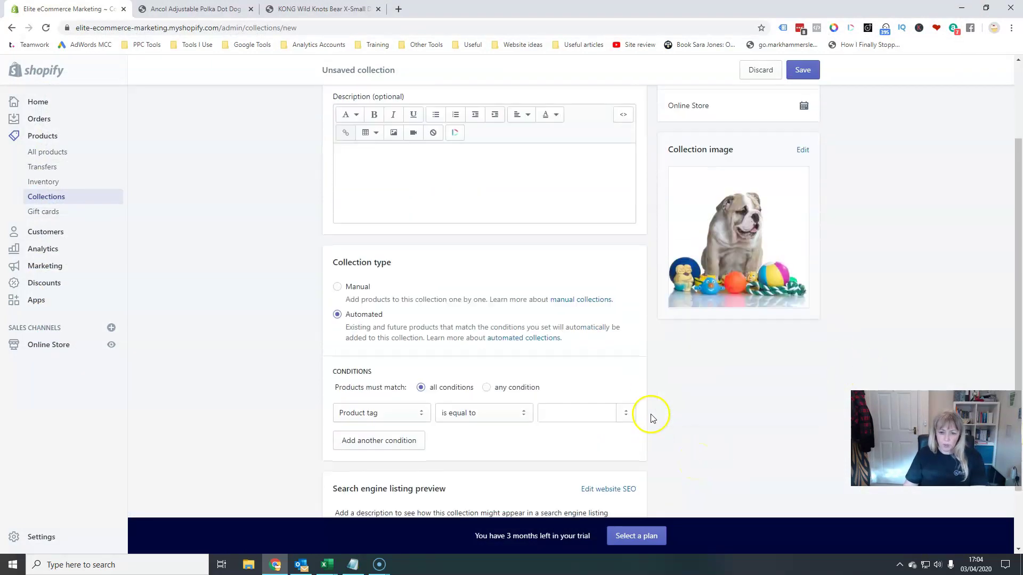
pyautogui.scroll(-2, 525, 338)
pyautogui.click(410, 338)
pyautogui.click(354, 362)
pyautogui.click(633, 337)
pyautogui.click(592, 359)
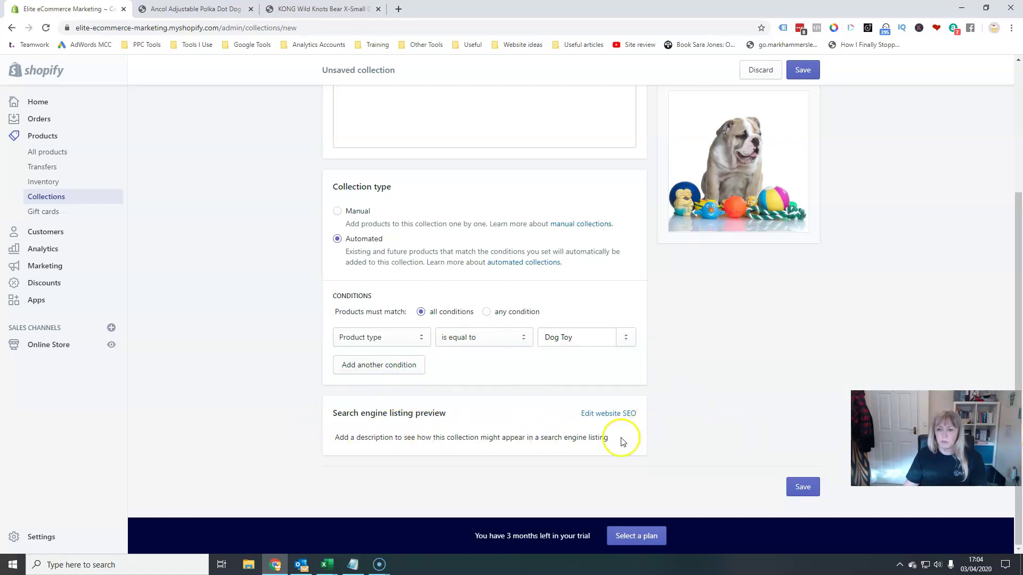
pyautogui.scroll(3, 667, 418)
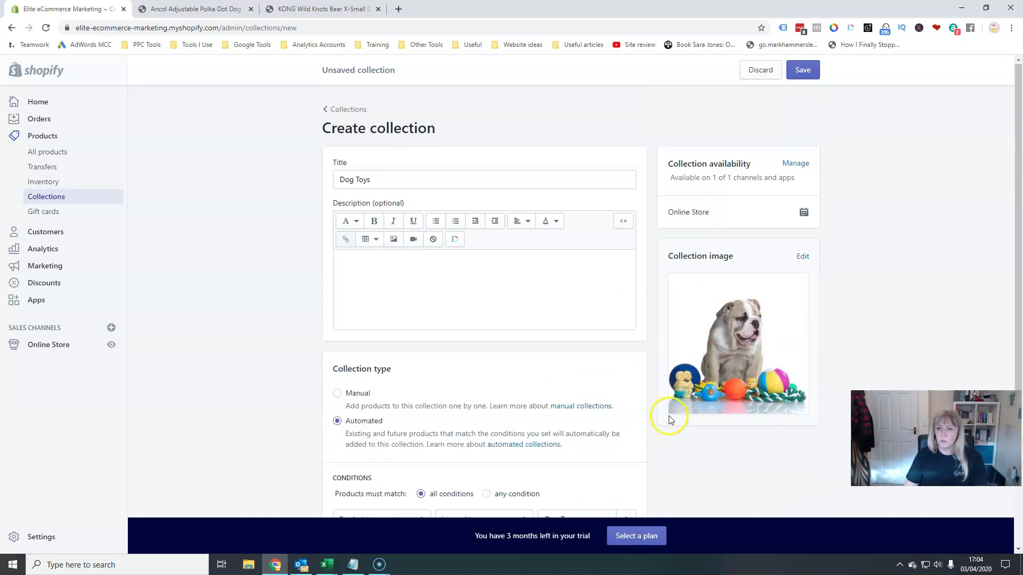
pyautogui.click(802, 71)
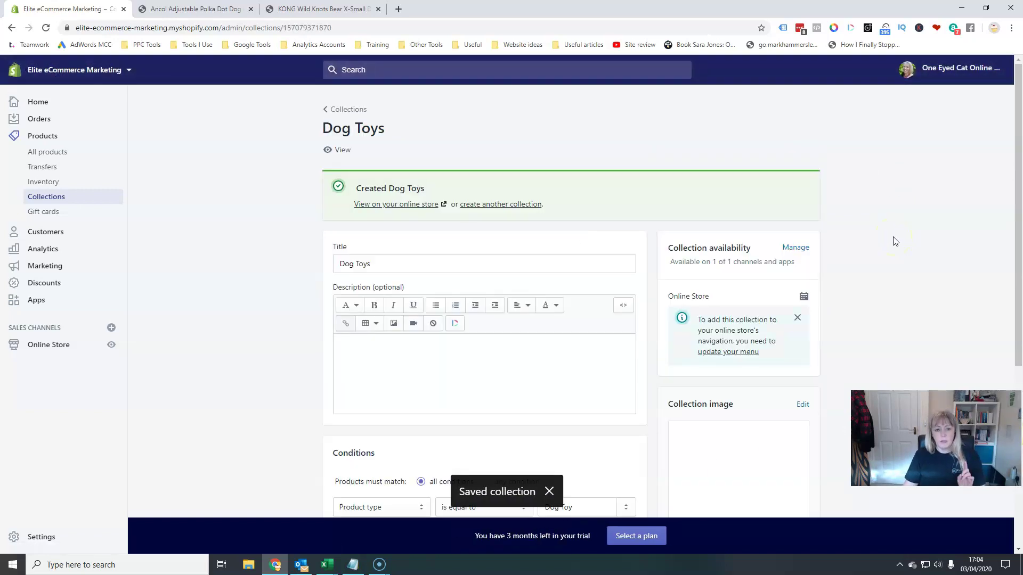
# View the Dog Toys collection page on the online store, followed by the catalog of all products.
pyautogui.click(383, 205)
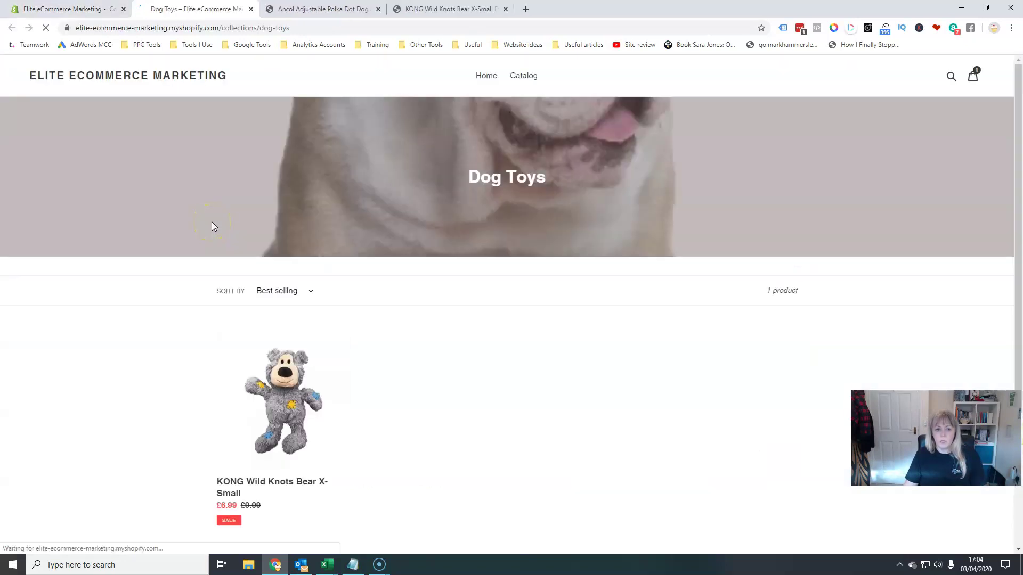
pyautogui.scroll(-4, 629, 298)
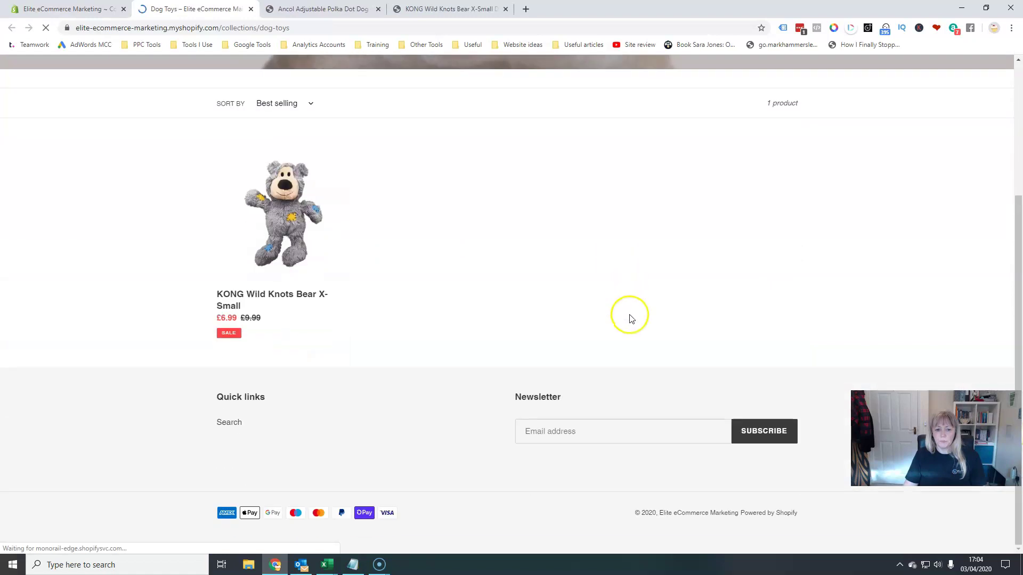
pyautogui.scroll(4, 630, 318)
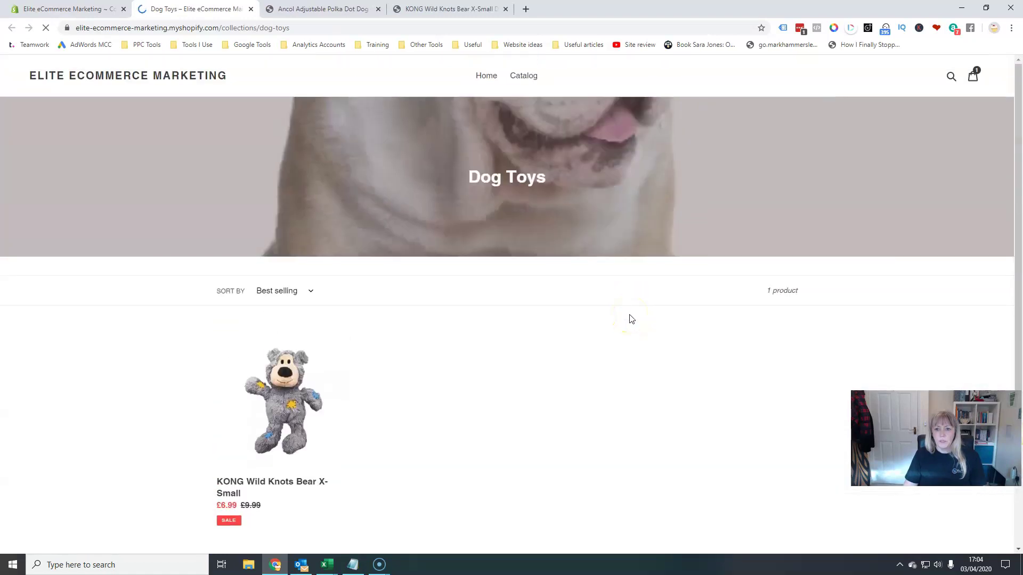
pyautogui.click(528, 76)
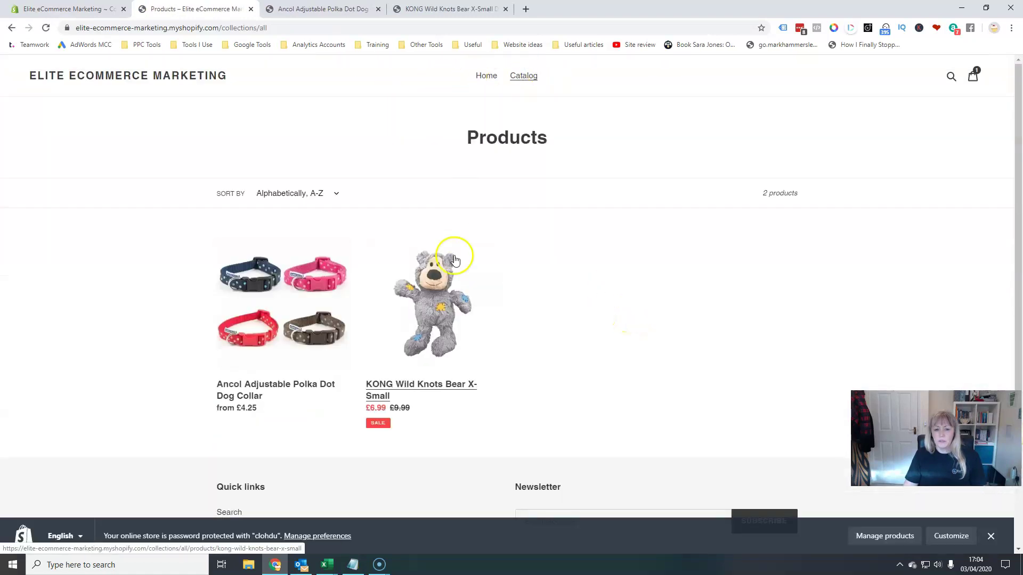
# Open the storefront home page and look through its sections from the banner image down to the featured collection and beyond.
pyautogui.click(485, 75)
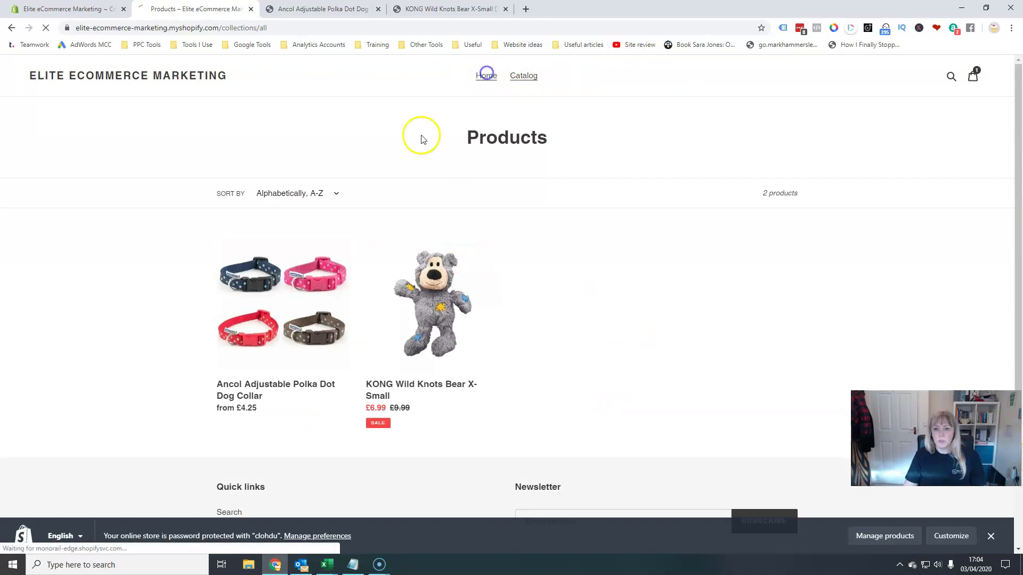
pyautogui.scroll(-5, 655, 333)
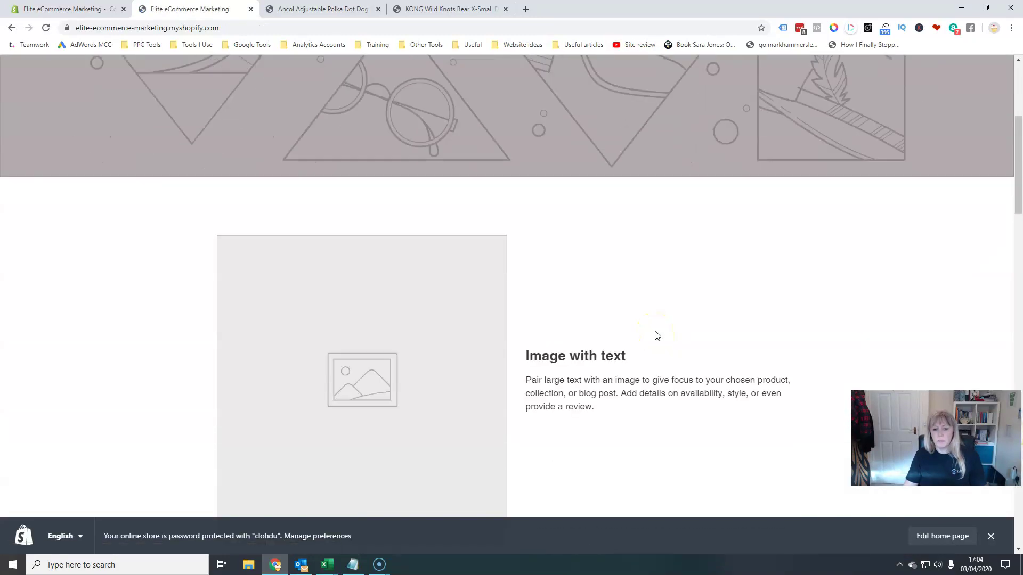
pyautogui.scroll(-7, 657, 335)
pyautogui.scroll(-15, 656, 334)
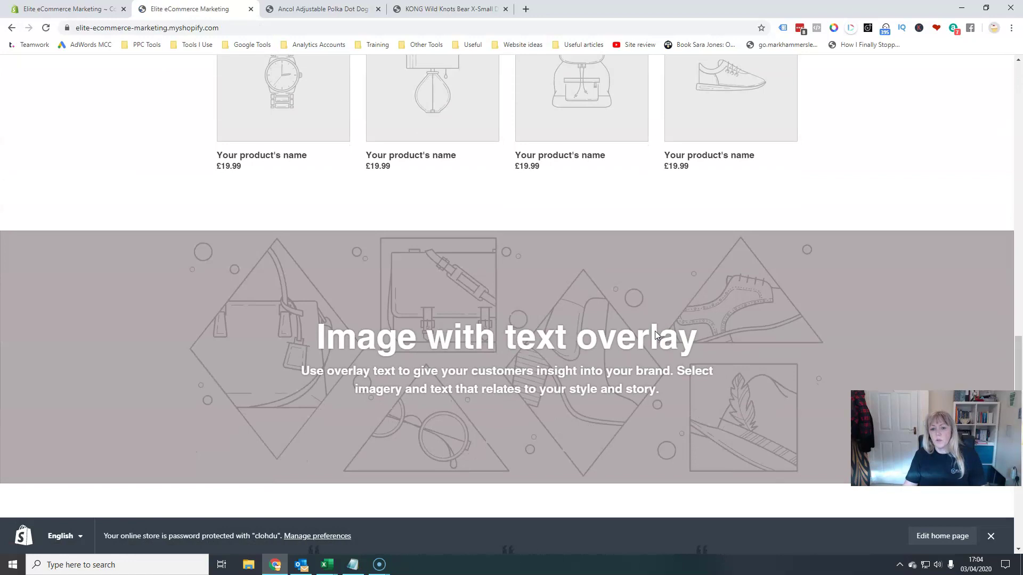
pyautogui.scroll(6, 656, 331)
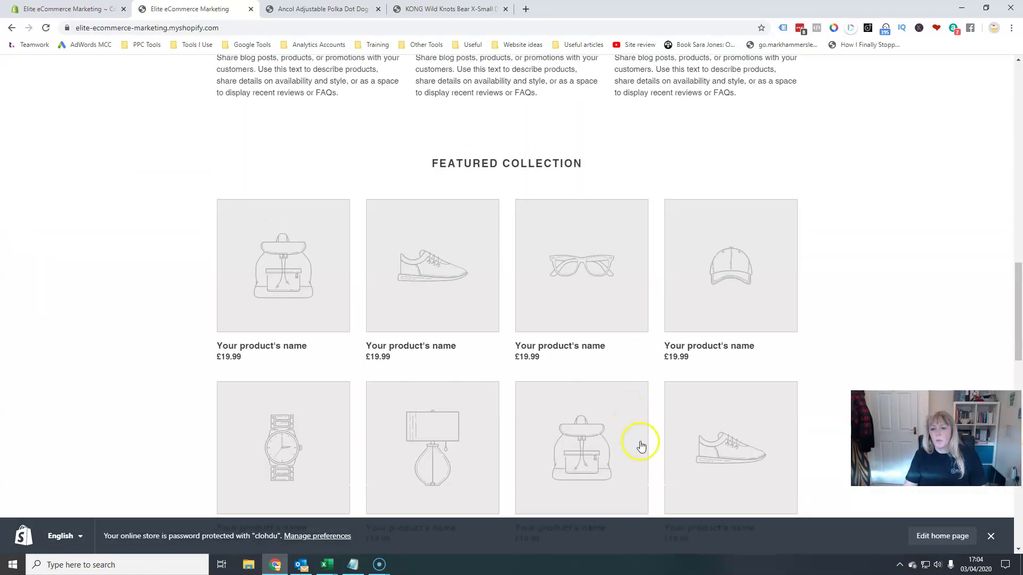
pyautogui.scroll(12, 641, 446)
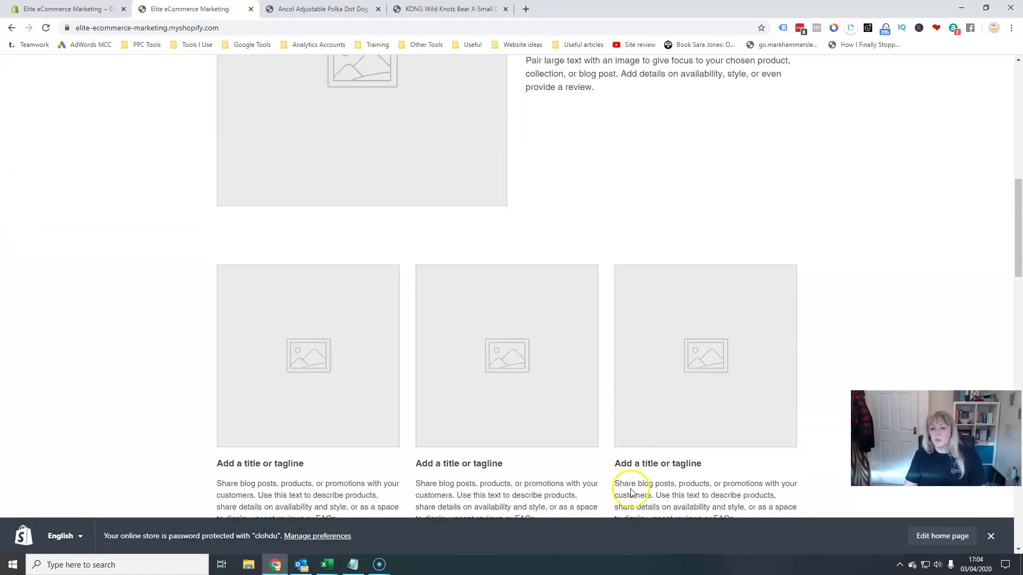
pyautogui.scroll(5, 632, 479)
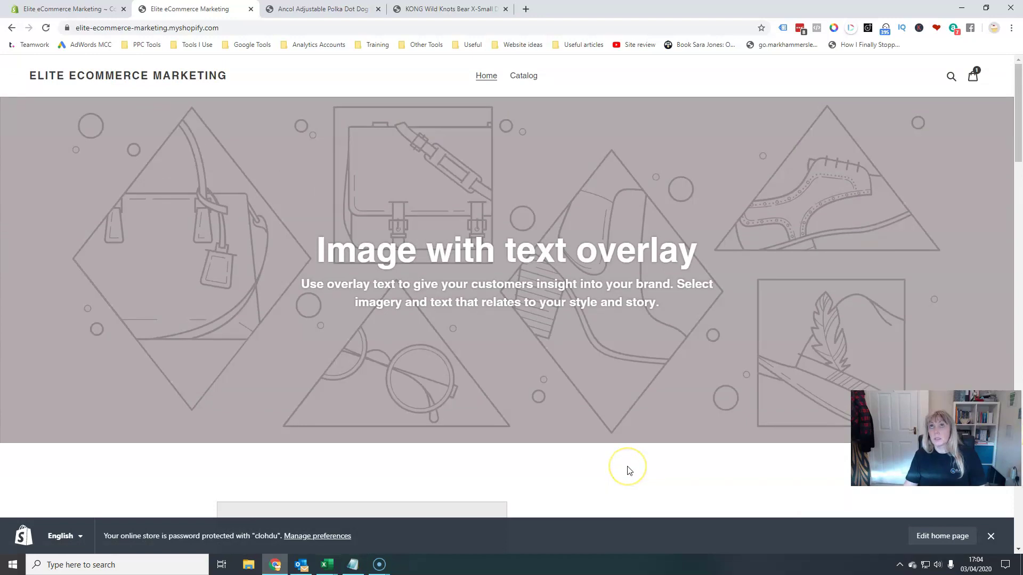
# Open the Ancol Adjustable Polka Dot Dog Collar from the store catalog and look through its product page.
pyautogui.click(522, 77)
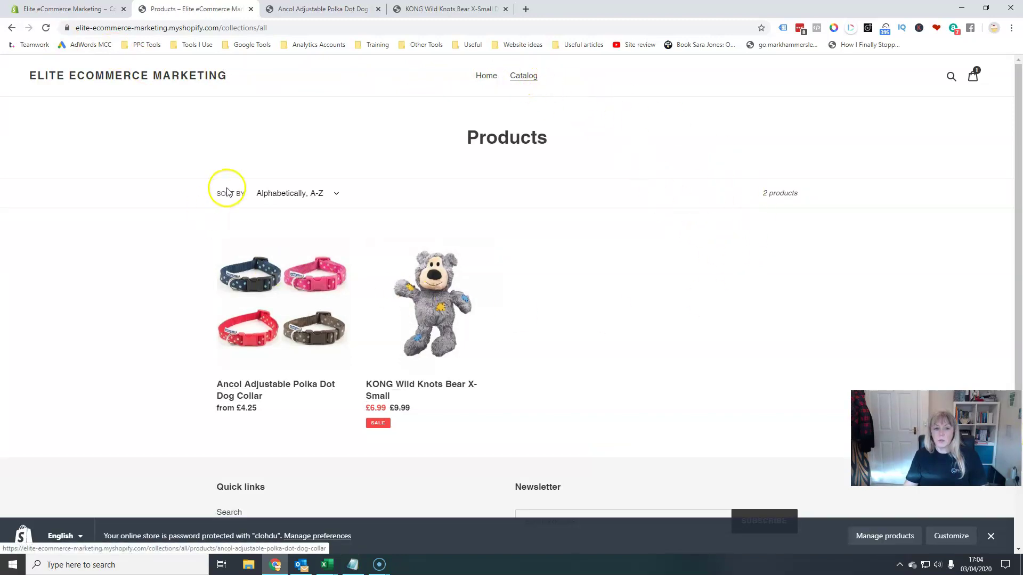
pyautogui.scroll(-2, 341, 389)
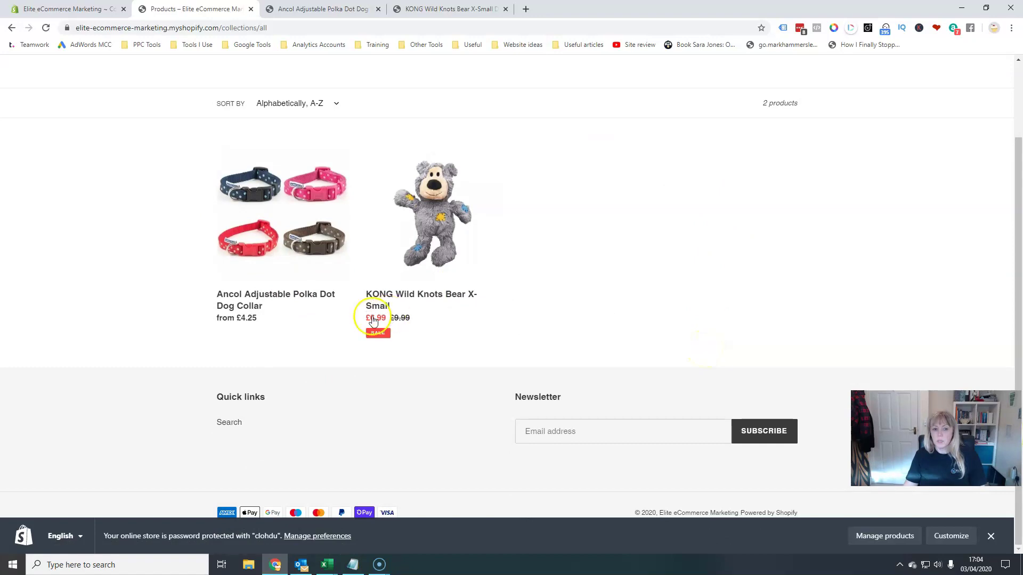
pyautogui.click(270, 305)
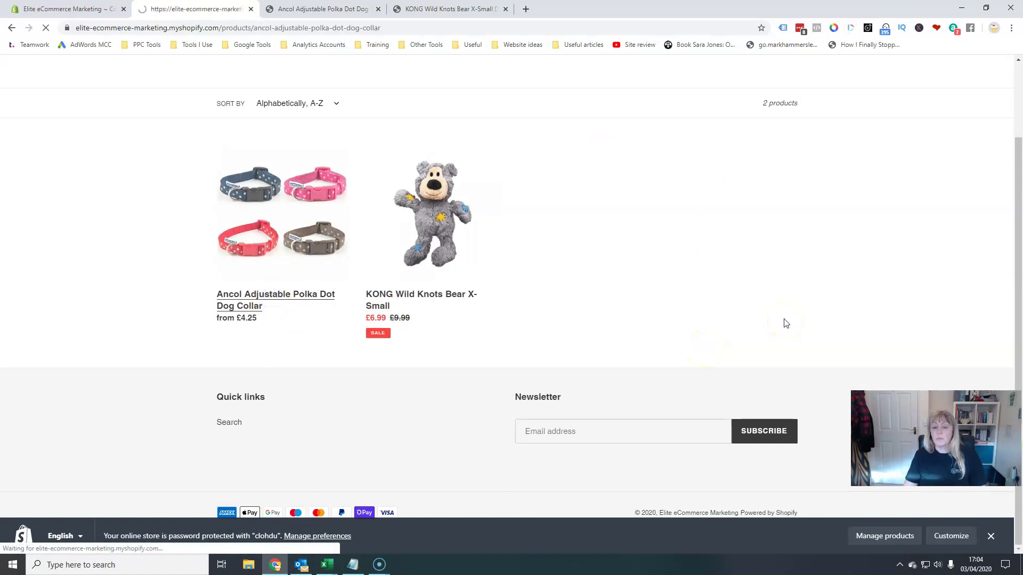
pyautogui.scroll(-10, 797, 425)
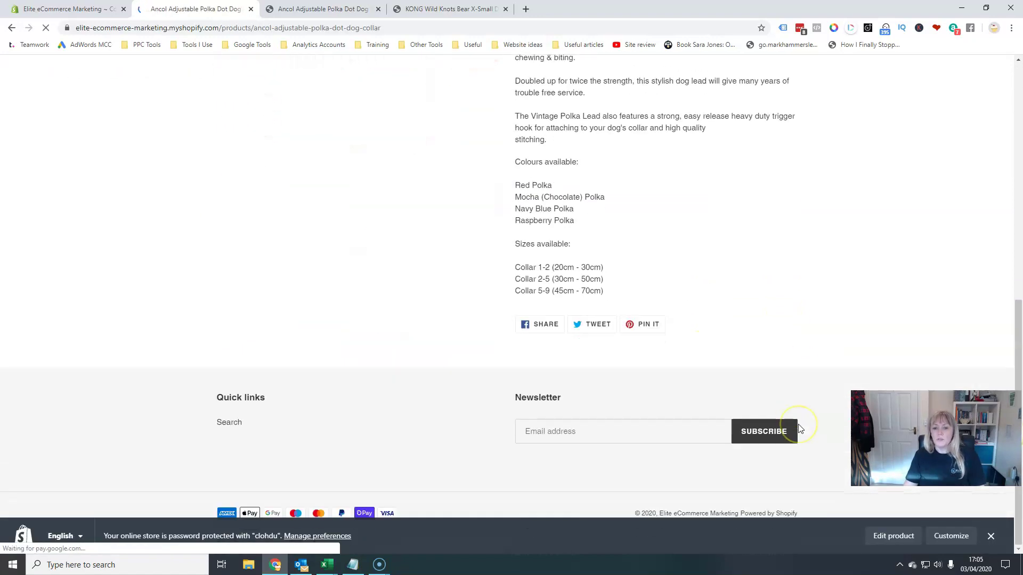
pyautogui.scroll(10, 799, 426)
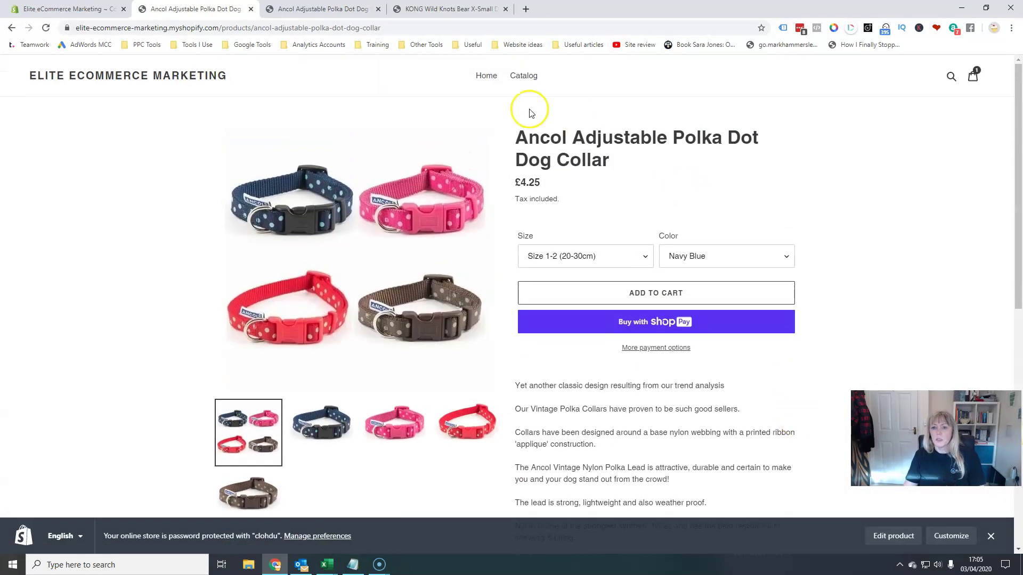
# Return to the storefront home page and check it for links to the new collections.
pyautogui.click(486, 77)
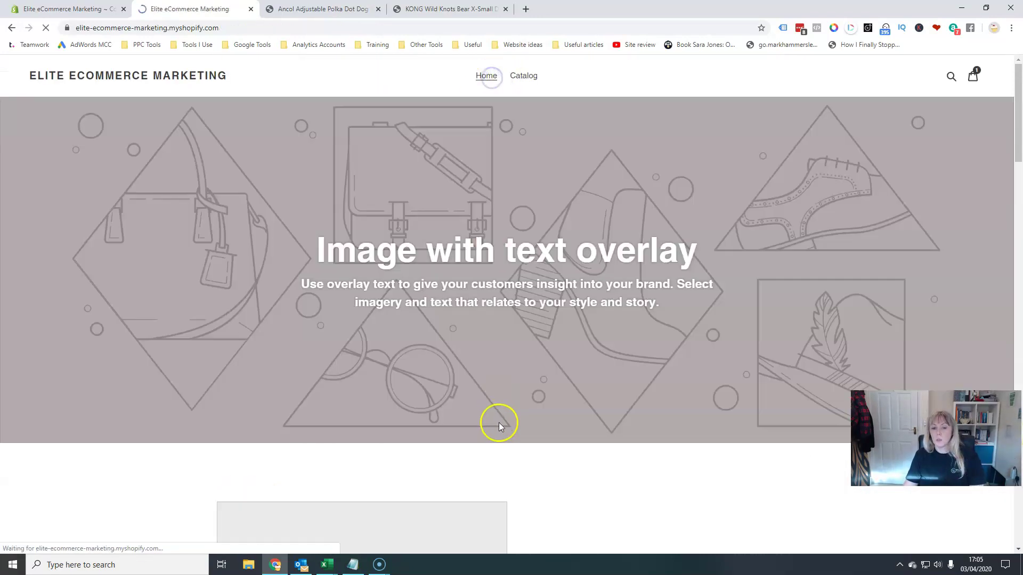
pyautogui.scroll(-10, 498, 420)
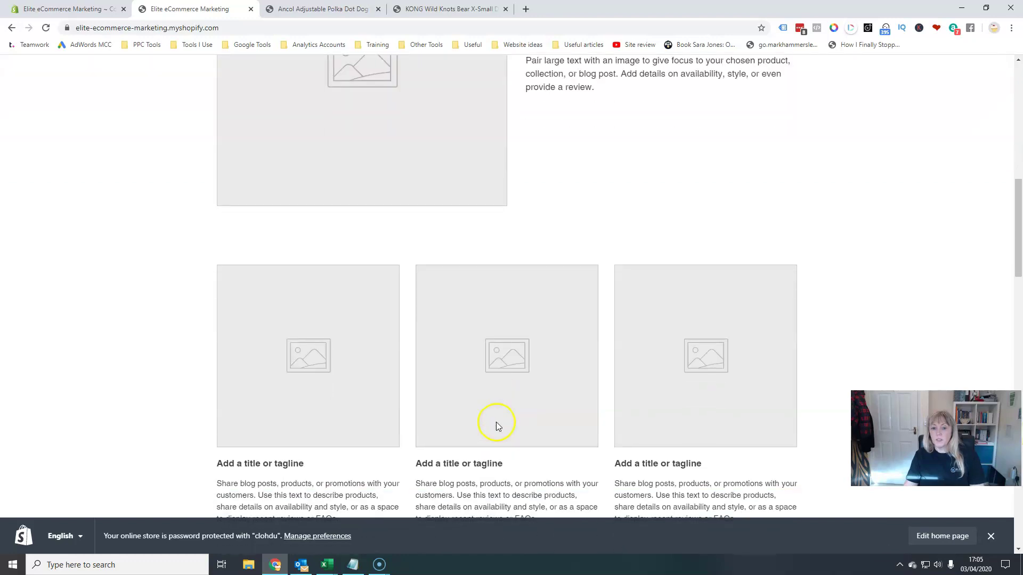
pyautogui.scroll(6, 496, 422)
# Switch back to the Dog Toys collection in the admin and view its live store page from there.
pyautogui.hotkey('ctrl', '1')
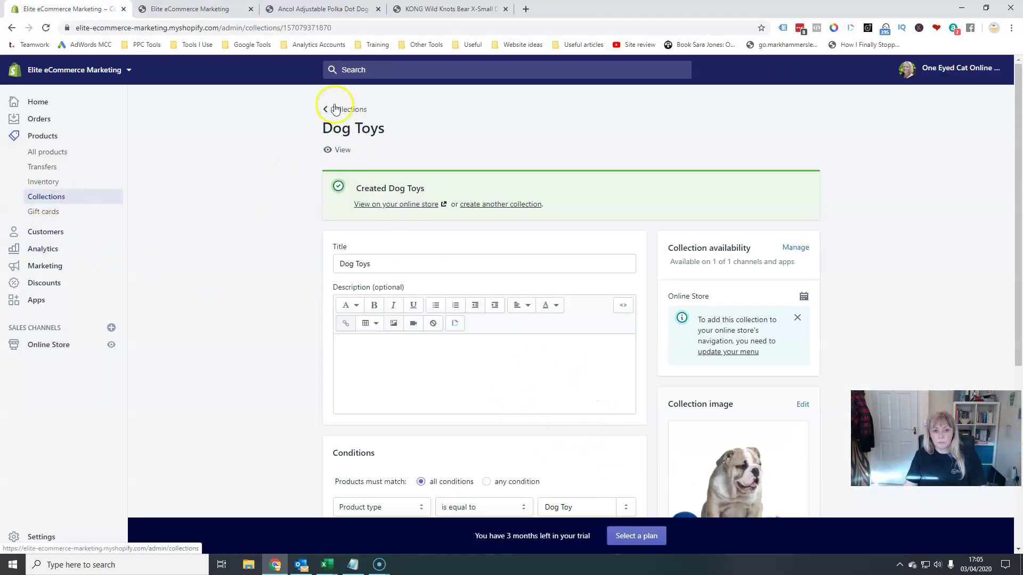
pyautogui.click(339, 149)
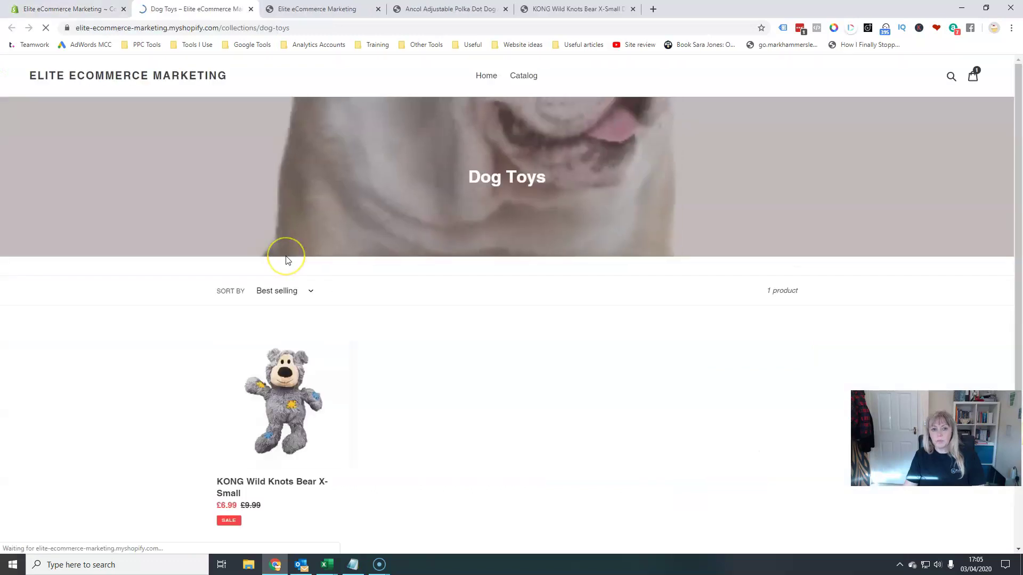
pyautogui.click(54, 16)
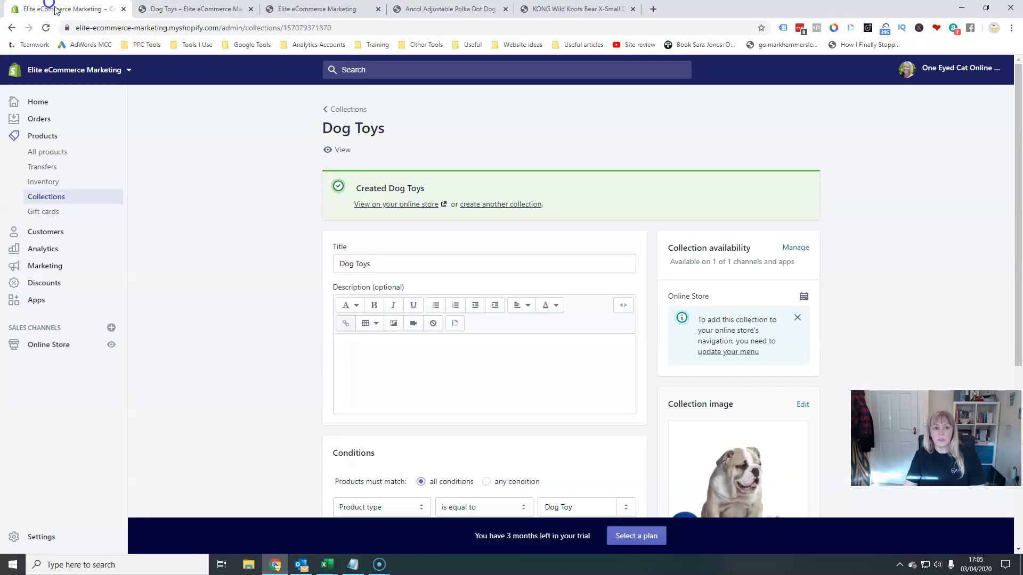
pyautogui.click(330, 151)
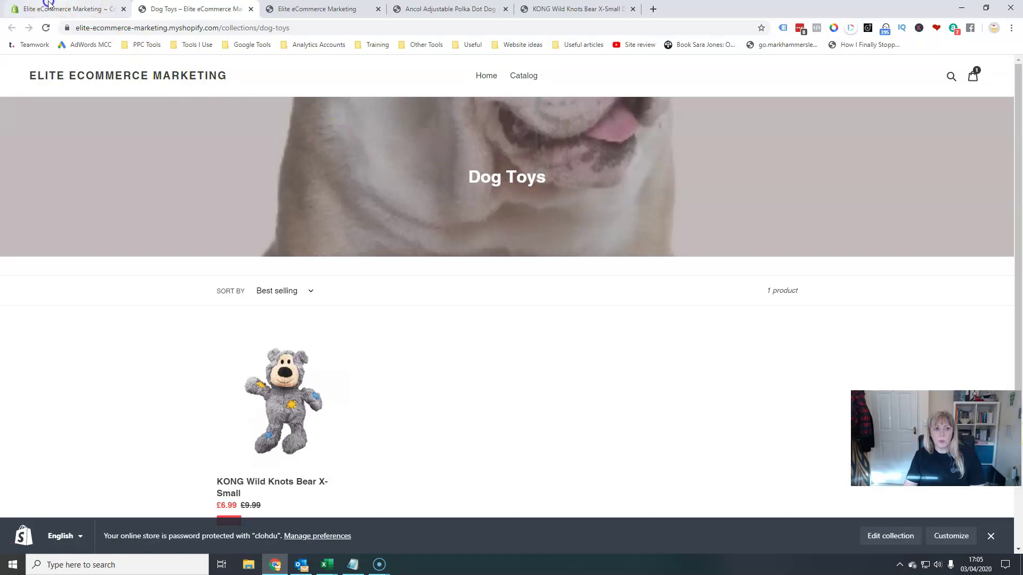
# Open Dog Collars & Leads from the admin's collections list, review its live store page and return to the admin.
pyautogui.click(66, 9)
pyautogui.click(338, 109)
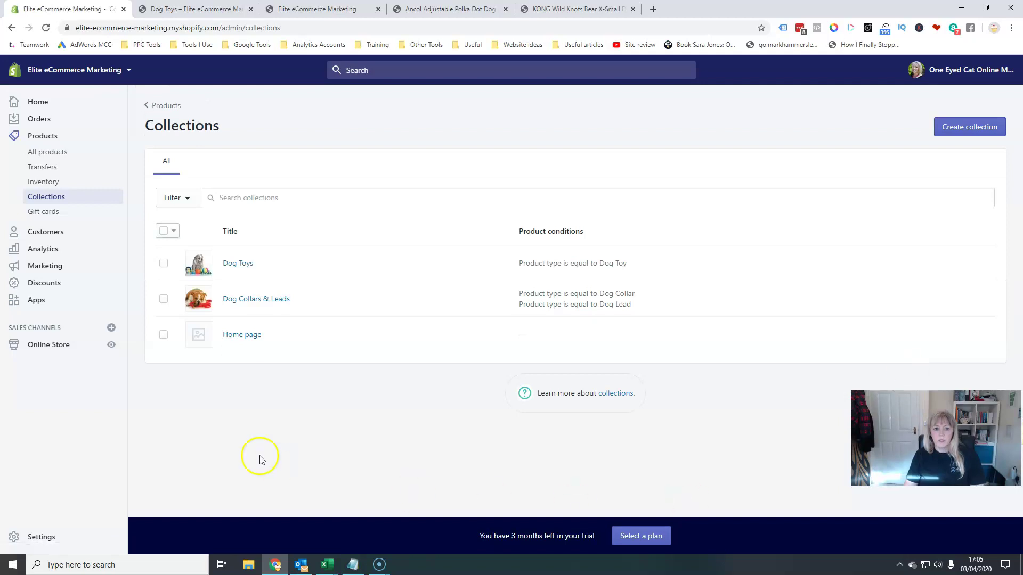
pyautogui.click(267, 300)
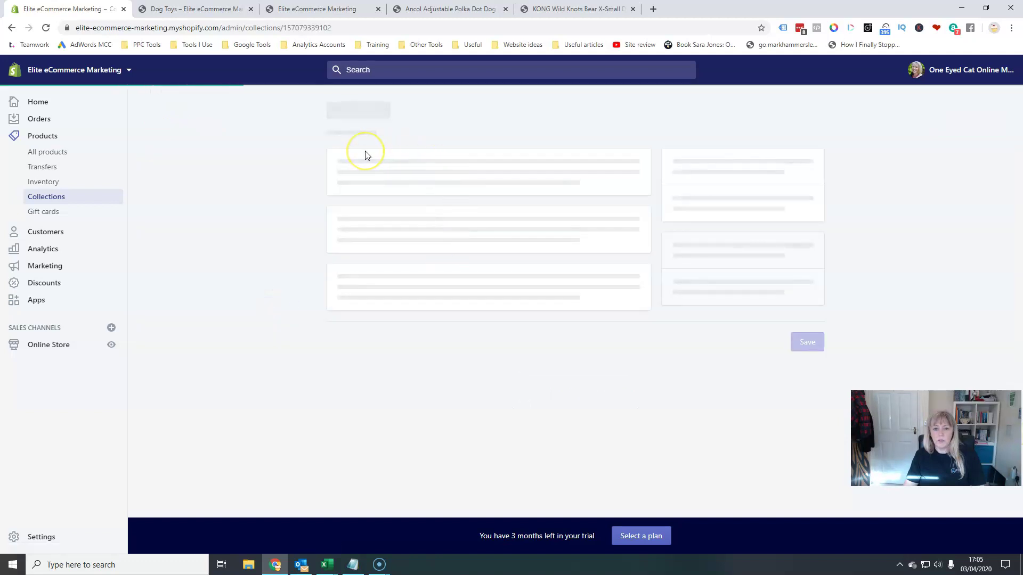
pyautogui.click(347, 152)
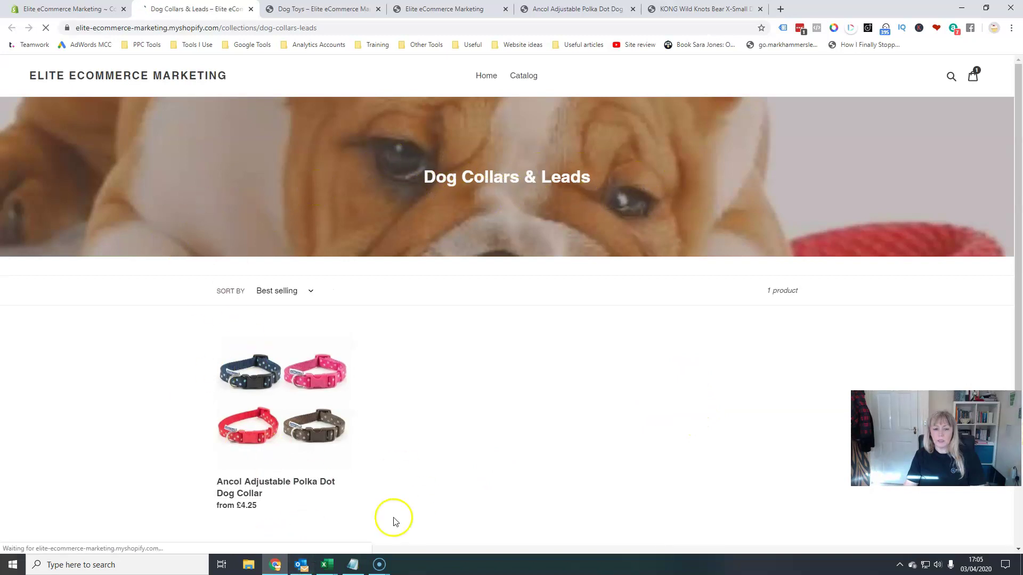
pyautogui.scroll(-3, 544, 504)
pyautogui.scroll(3, 543, 501)
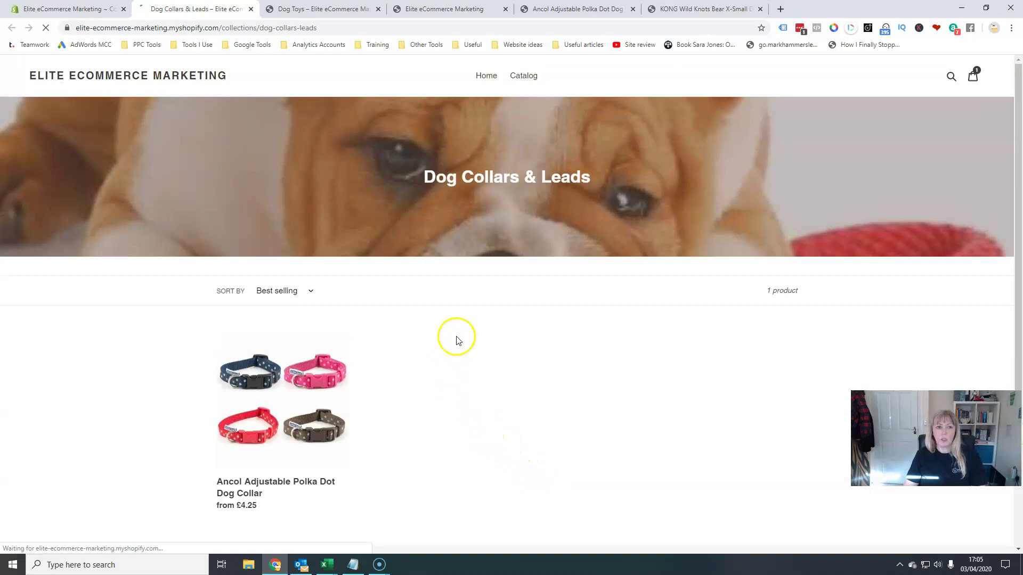
pyautogui.click(59, 7)
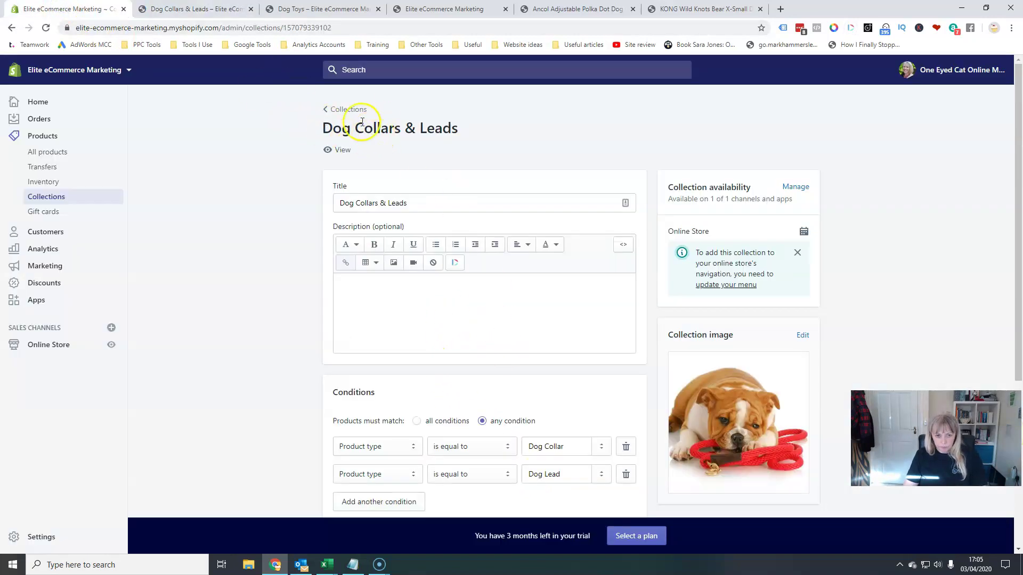
# Return to the list of all collections and look through its available filter options.
pyautogui.click(346, 110)
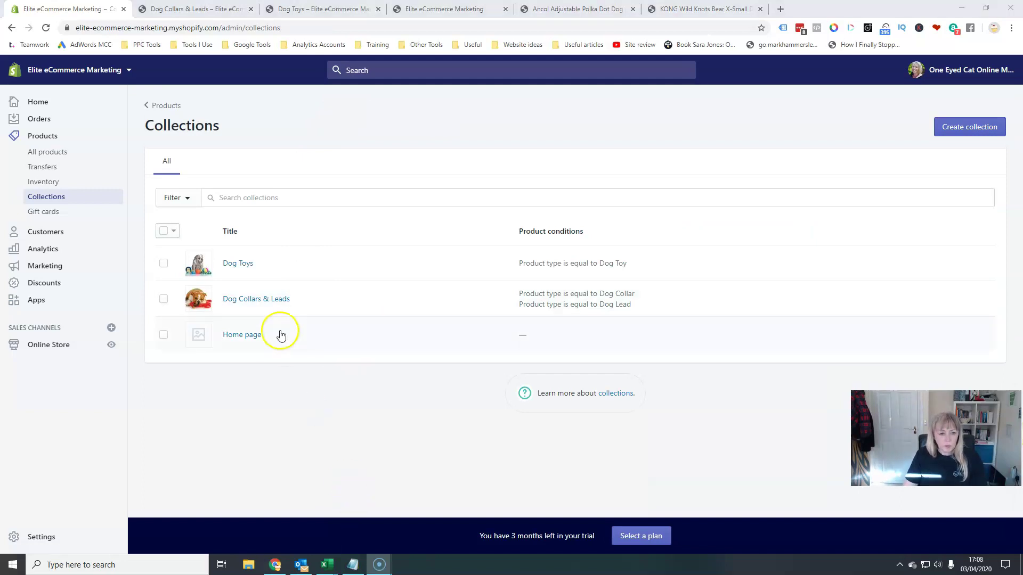
pyautogui.click(189, 199)
pyautogui.click(183, 198)
pyautogui.click(187, 205)
pyautogui.click(241, 246)
pyautogui.click(187, 199)
pyautogui.click(205, 199)
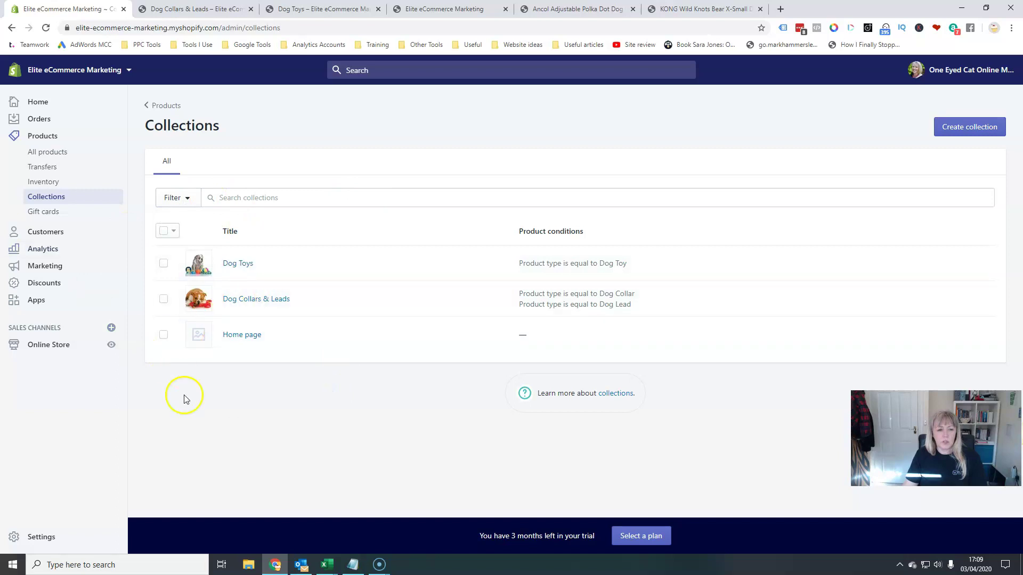
# Select the Dog Toys collection, review its bulk actions, and view it in the bulk editor before returning to the collections list.
pyautogui.click(163, 262)
pyautogui.click(166, 277)
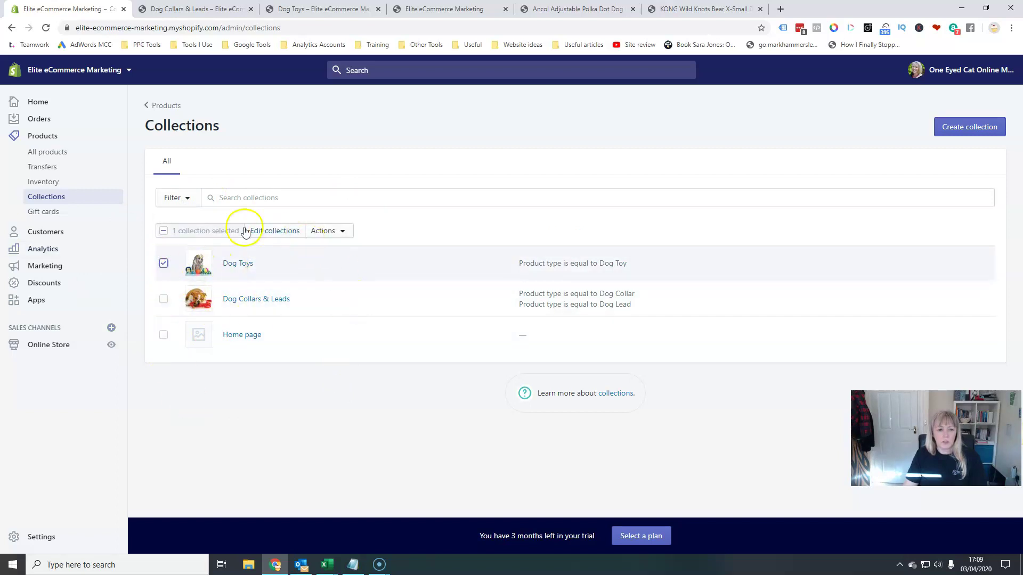
pyautogui.click(345, 235)
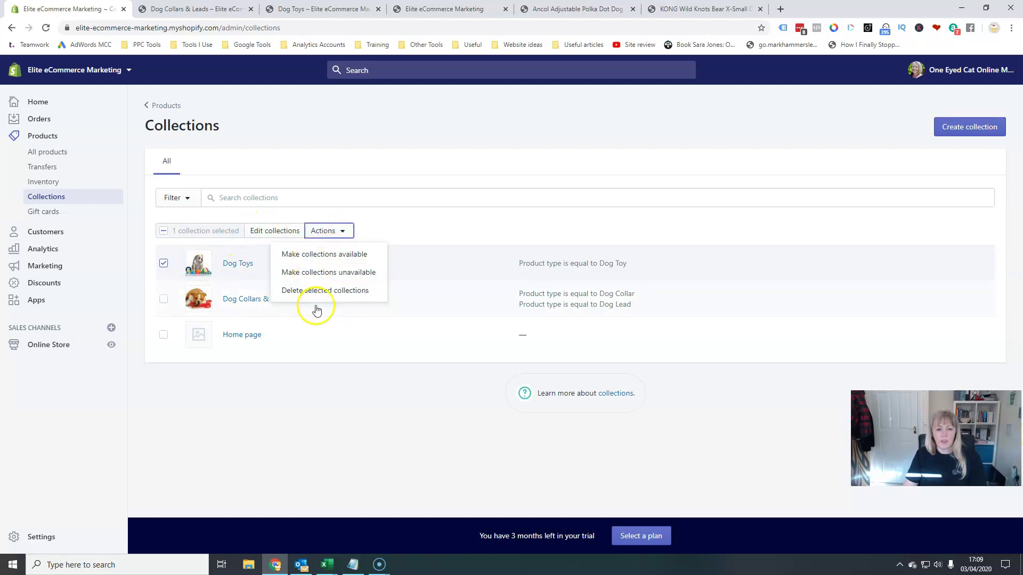
pyautogui.click(342, 229)
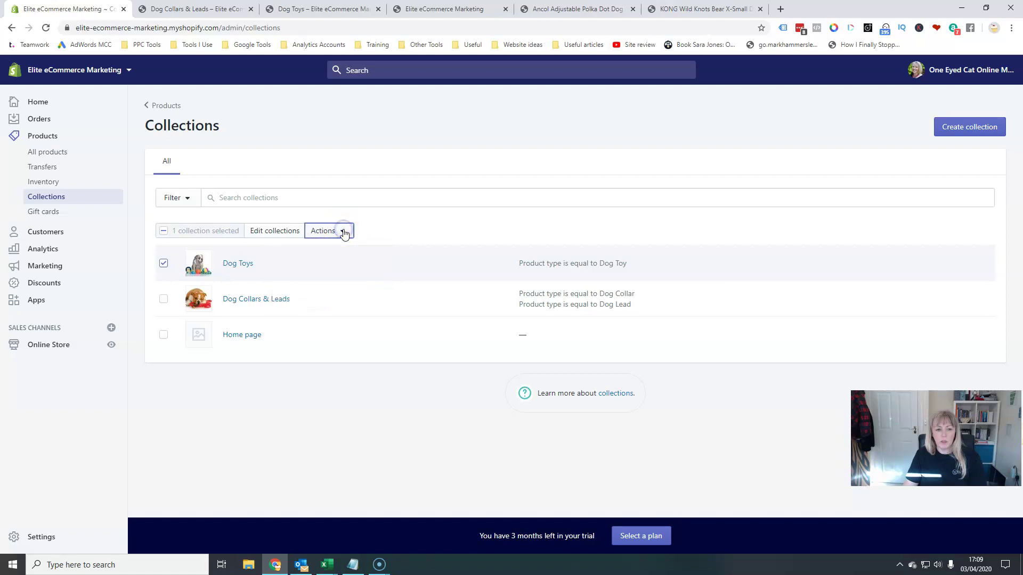
pyautogui.click(262, 232)
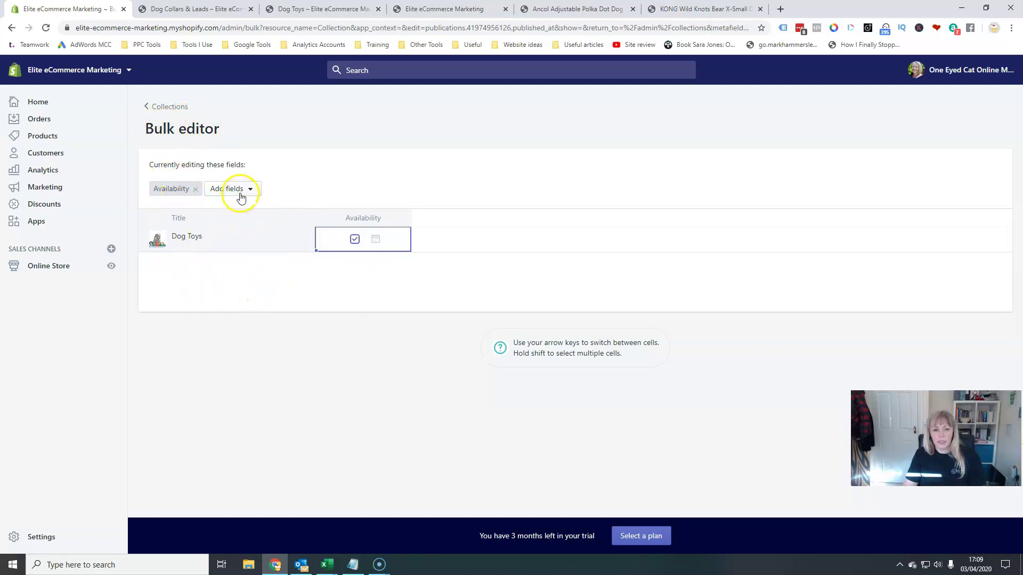
pyautogui.click(161, 106)
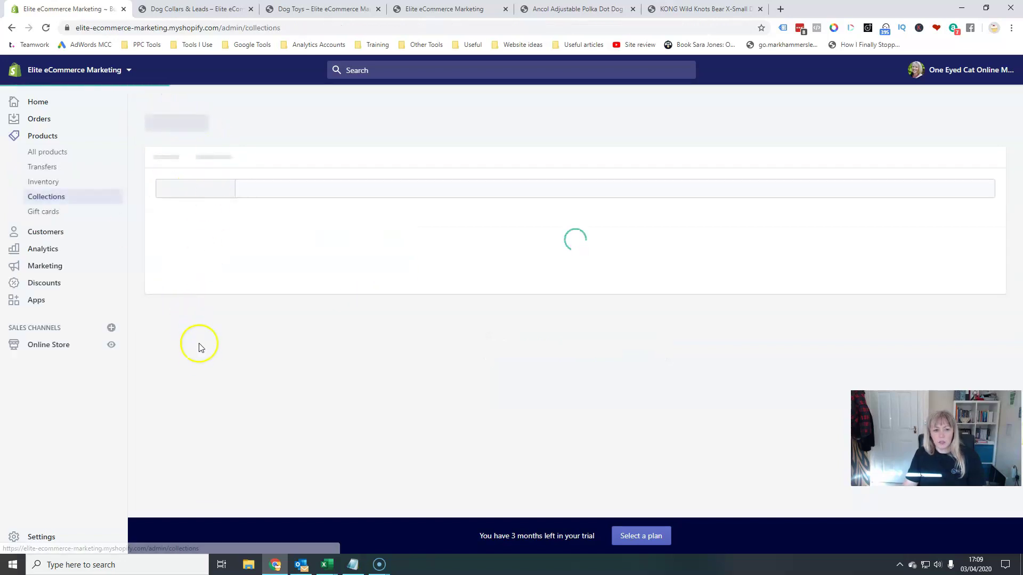
# View Dog Toys, Dog Collars & Leads and Home page together in the bulk editor, then return to the collections list.
pyautogui.click(163, 263)
pyautogui.click(163, 299)
pyautogui.click(163, 334)
pyautogui.click(297, 231)
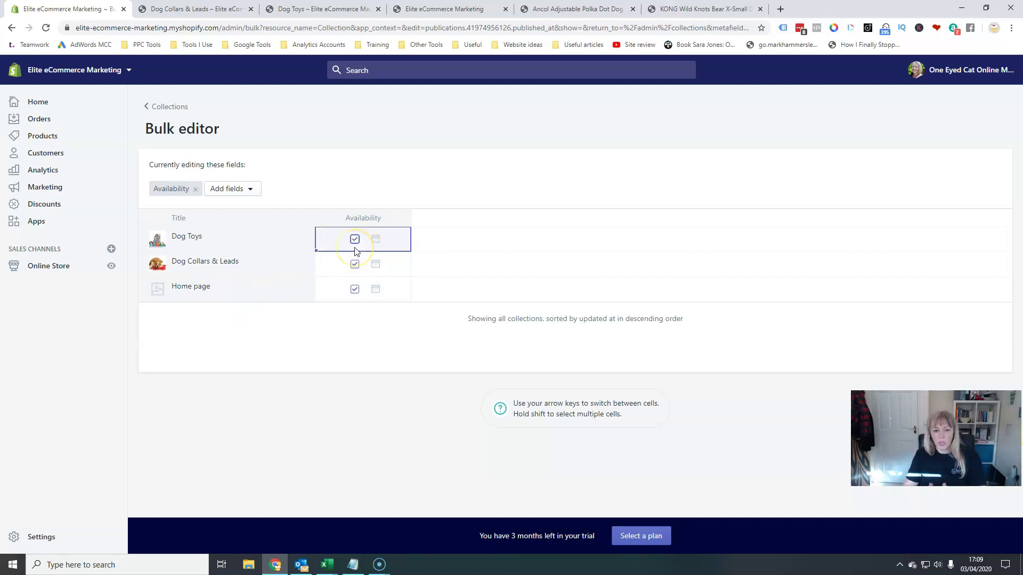
pyautogui.click(160, 106)
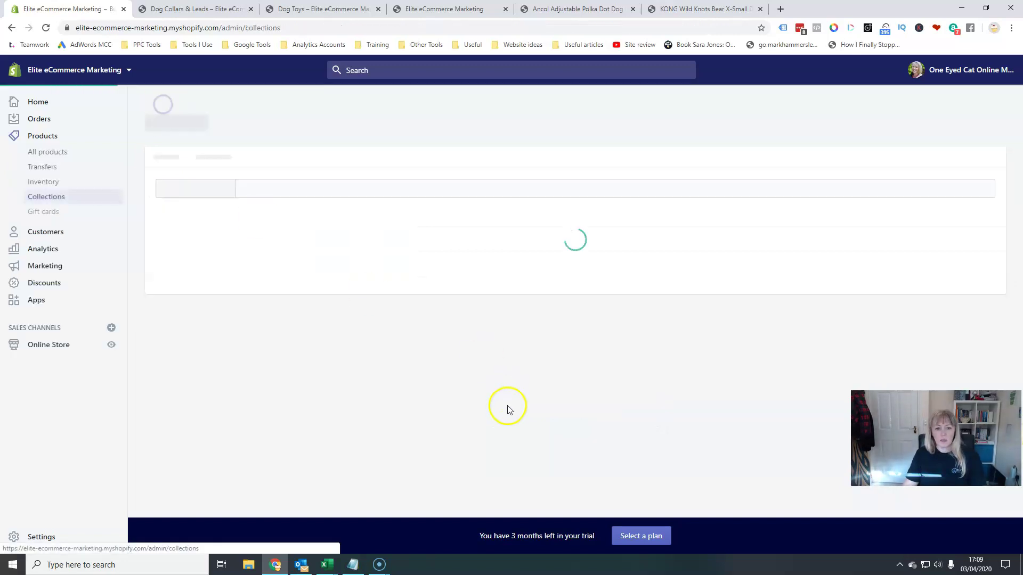